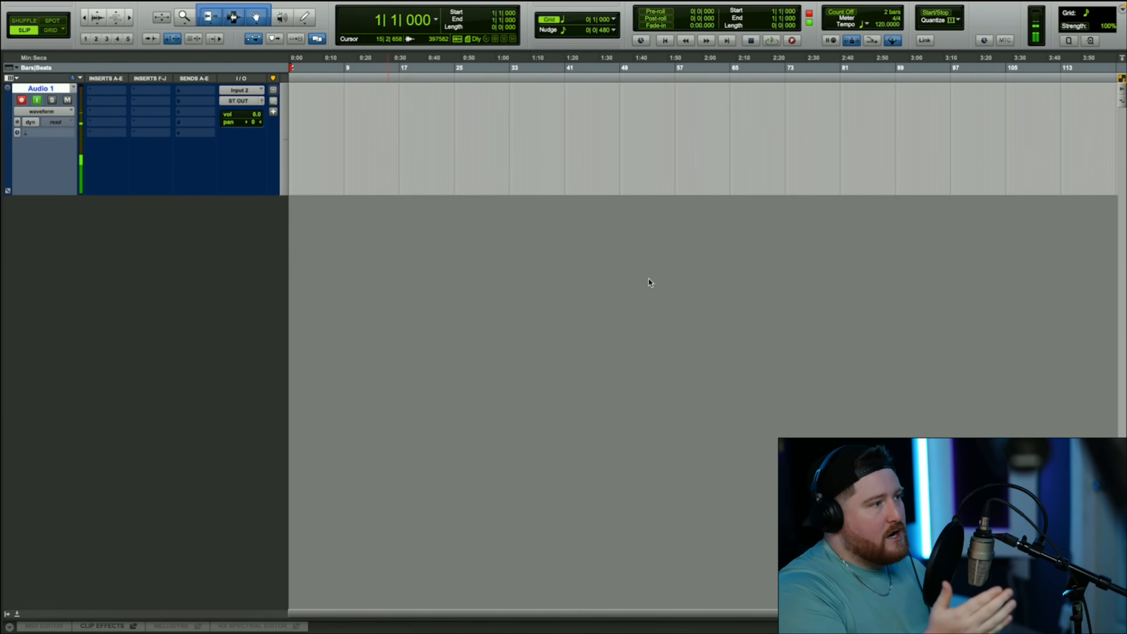
mouse_move(33, 1)
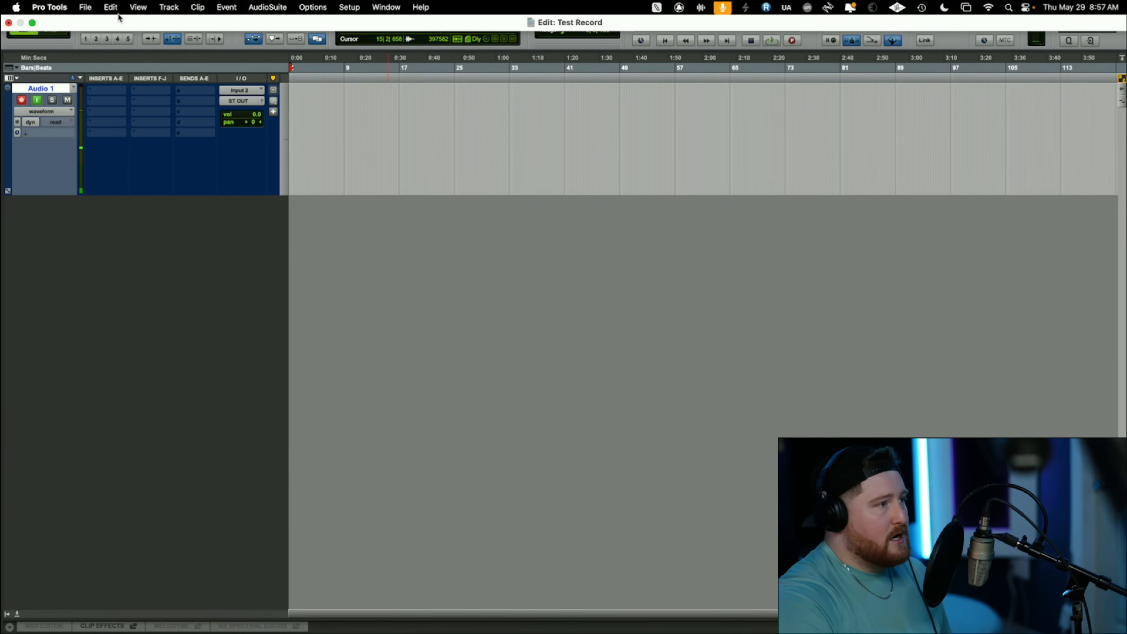
left_click(168, 7)
left_click(168, 25)
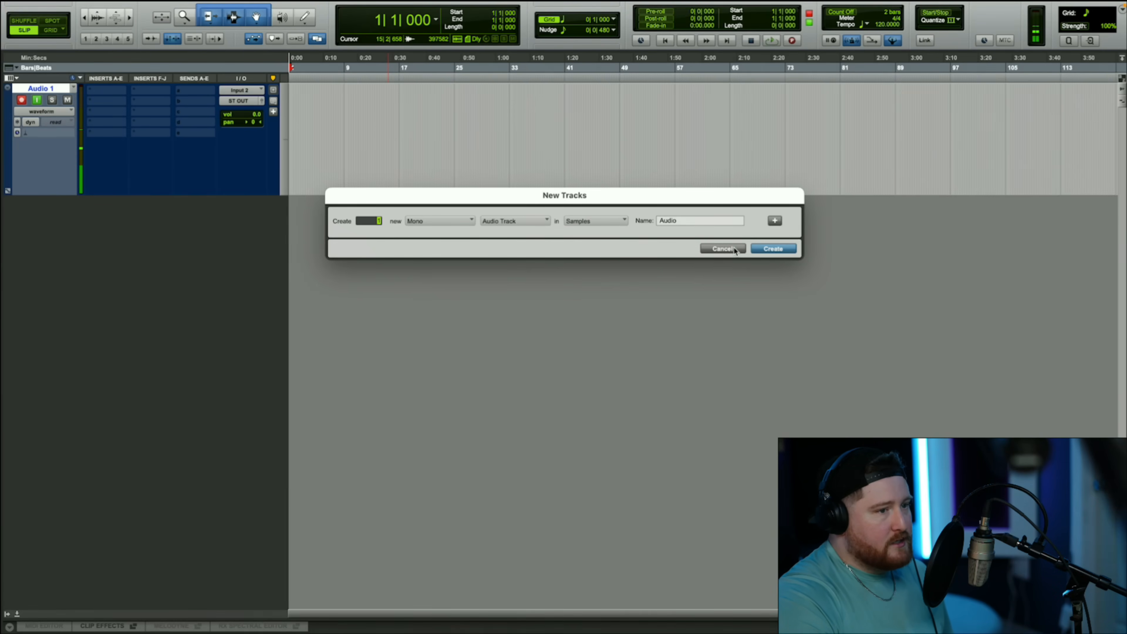
left_click(733, 249)
- Rename the Audio 1 track to RECORD
double_click(40, 89)
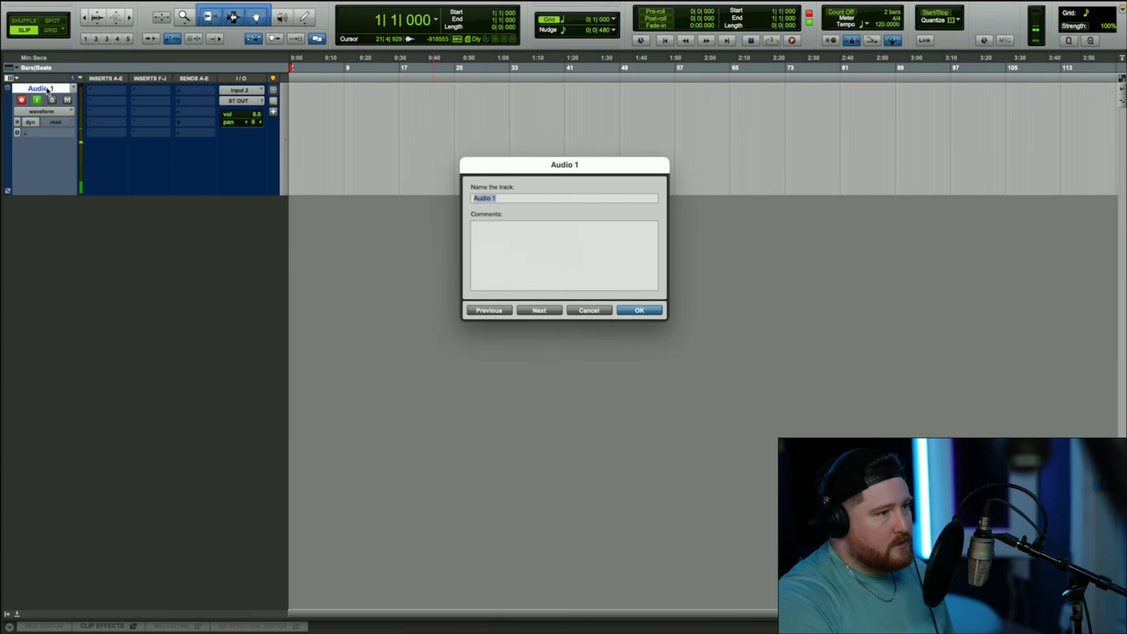
key("Caps_Lock")
type("R")
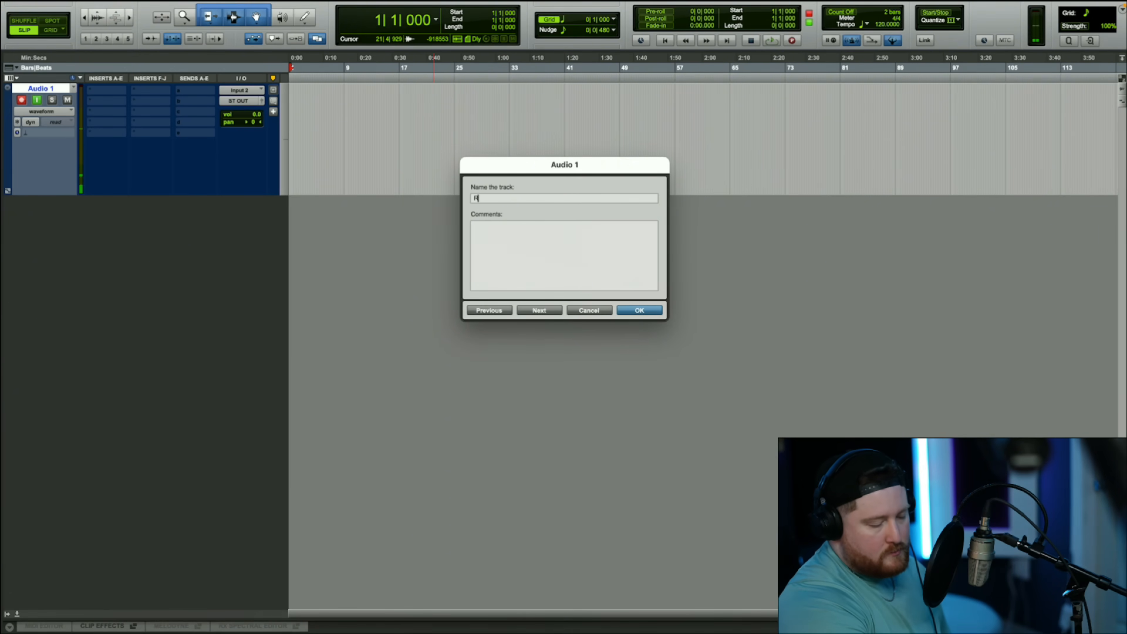
type("ECORD")
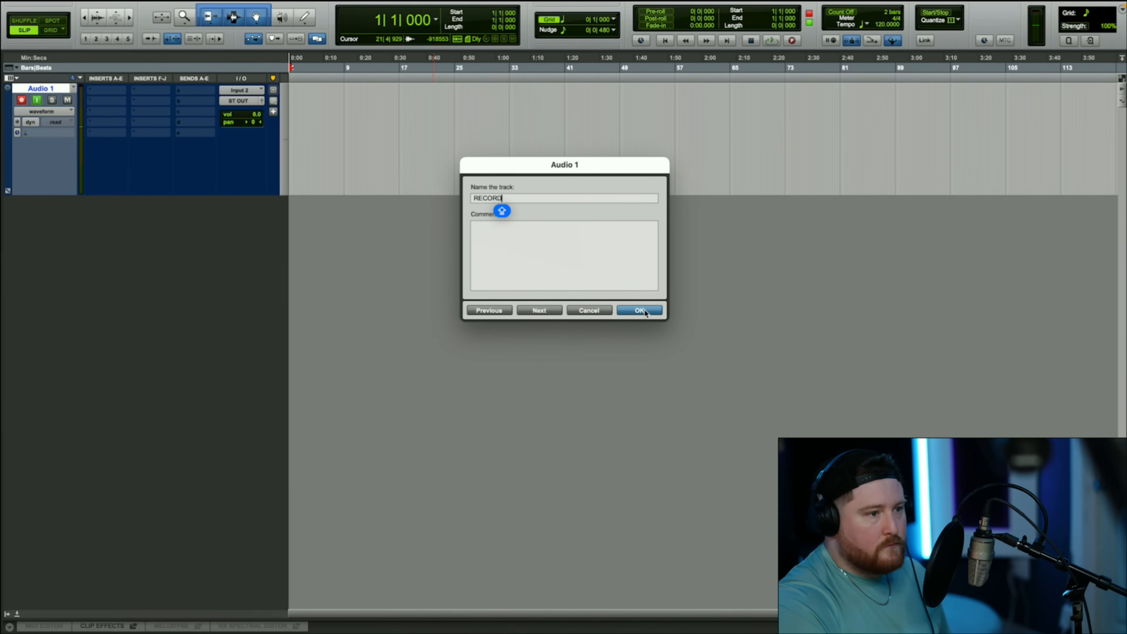
key("Return")
key("shift+r")
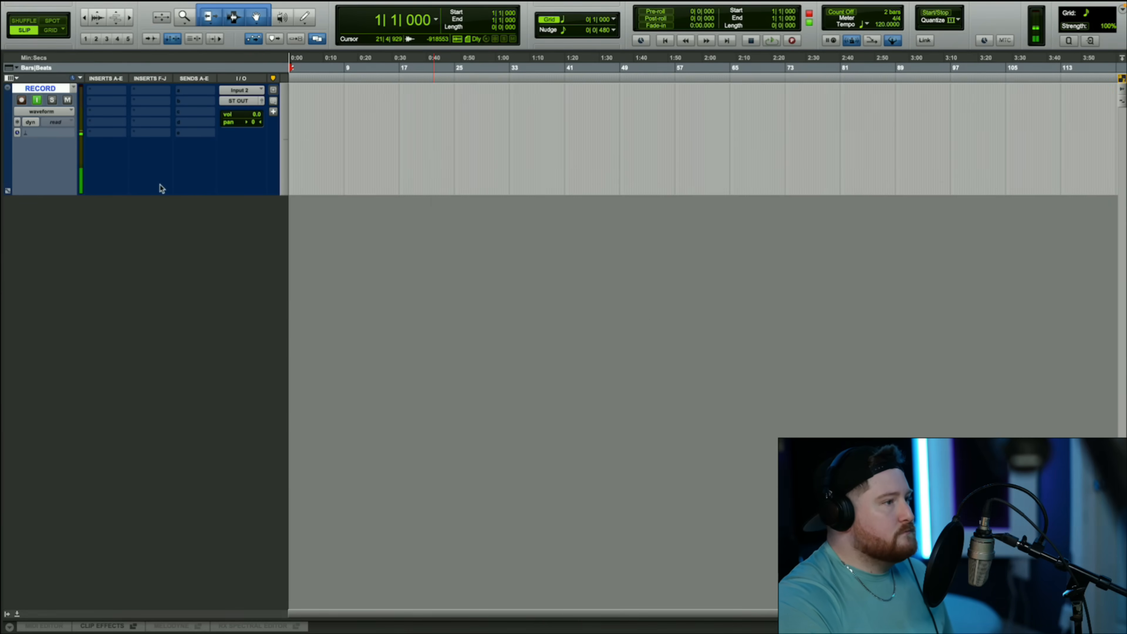
- Change the RECORD track's colour to bright light blue and close the colour palette
double_click(7, 125)
left_click(349, 118)
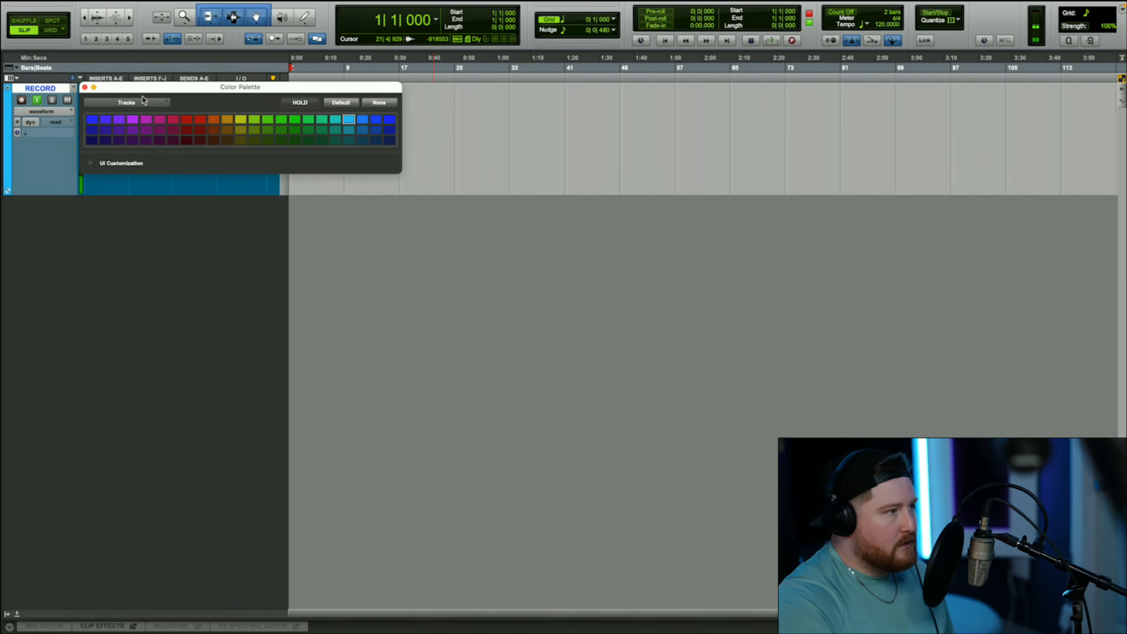
left_click(84, 88)
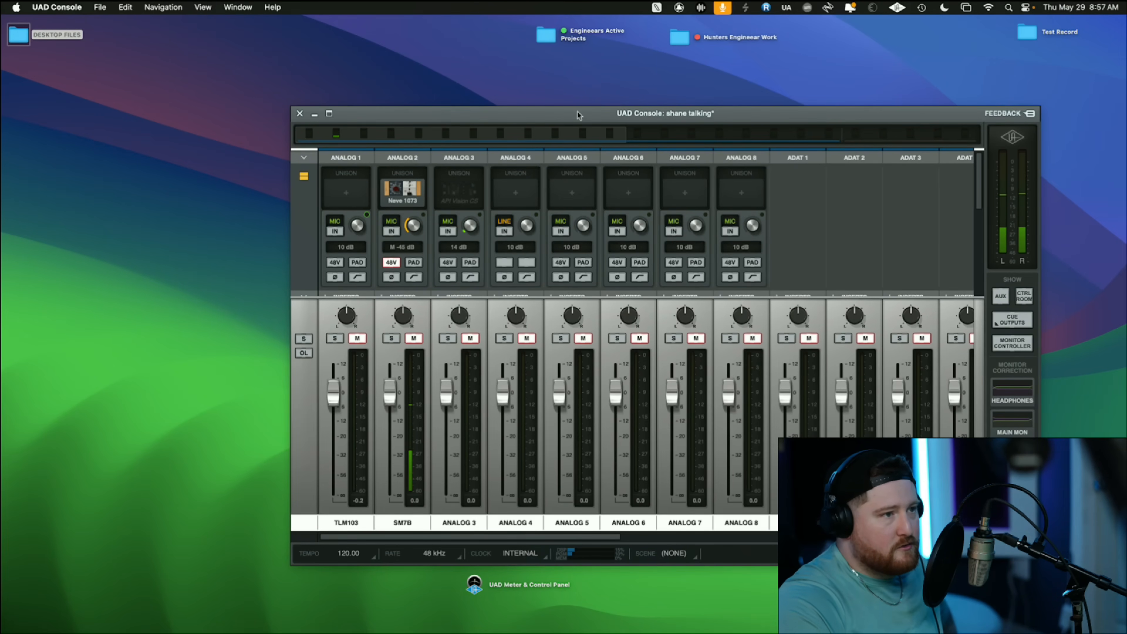
- Switch to UAD Console, enlarge its window to expose the inserts, and open the SM7B channel's Neve 1073 Unison preamp
left_click_drag(640, 171, 541, 116)
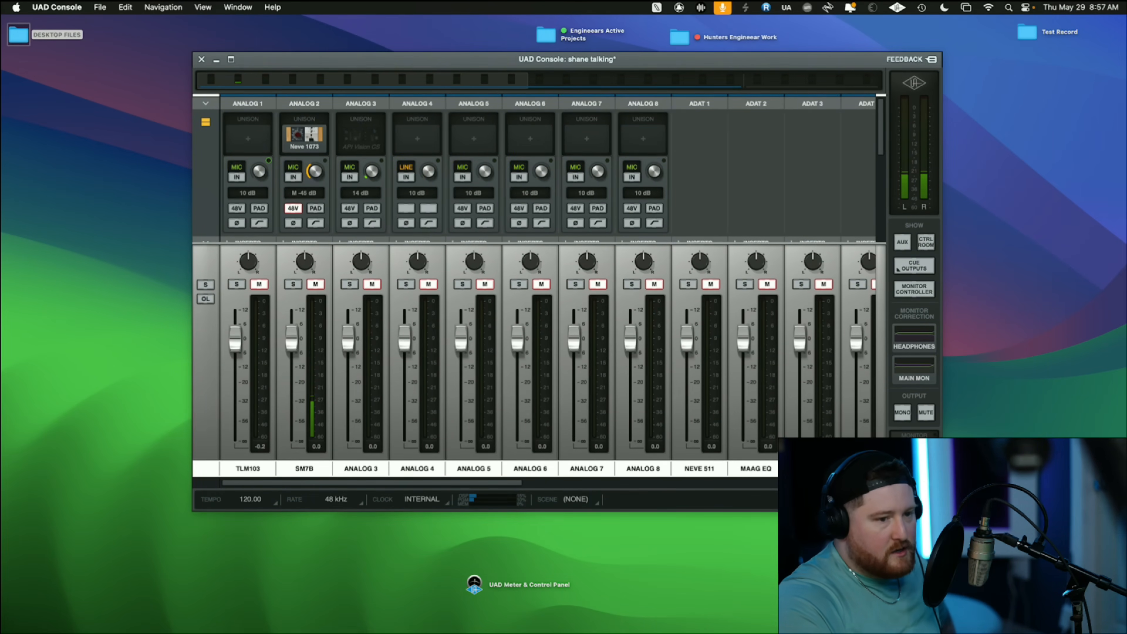
left_click_drag(941, 510, 1036, 630)
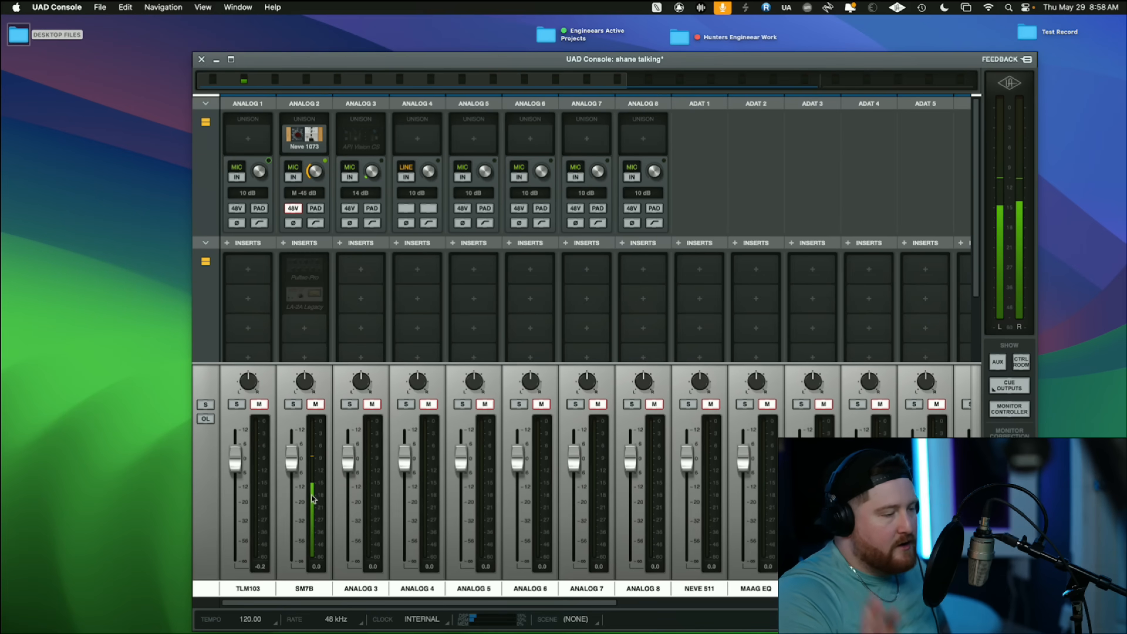
mouse_move(312, 138)
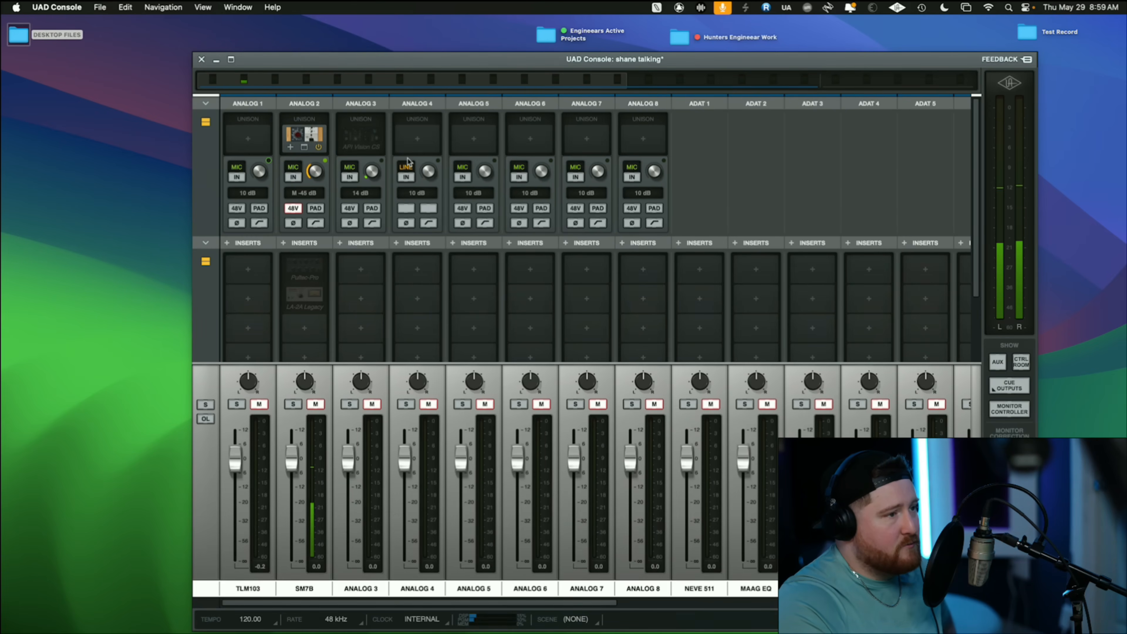
left_click(305, 137)
left_click_drag(486, 175, 504, 163)
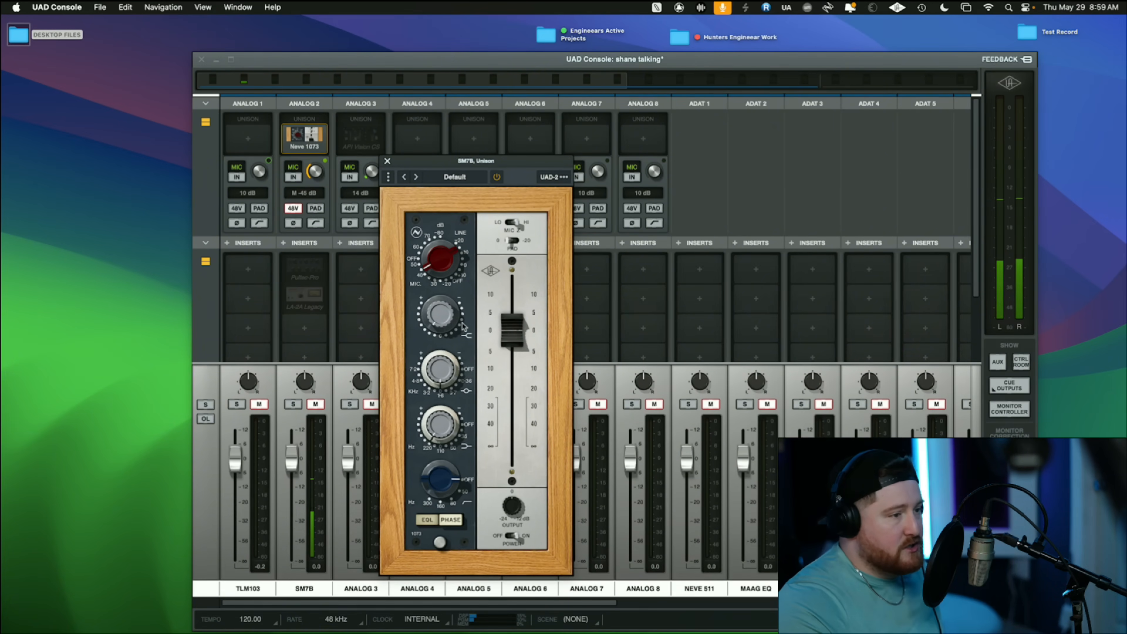
left_click_drag(458, 165, 455, 155)
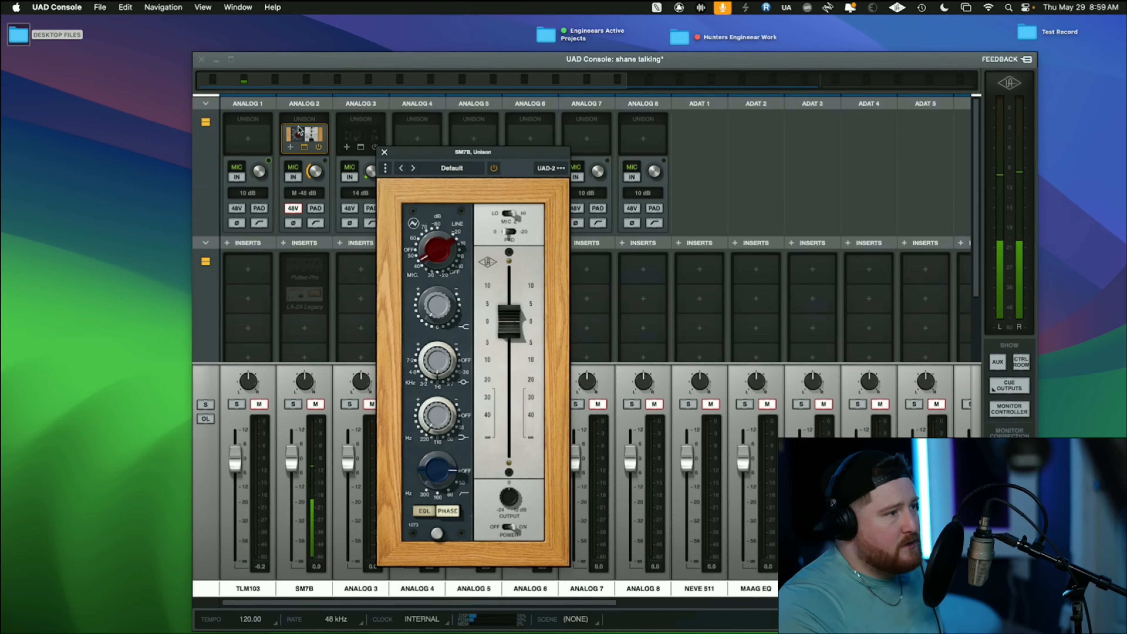
mouse_move(304, 139)
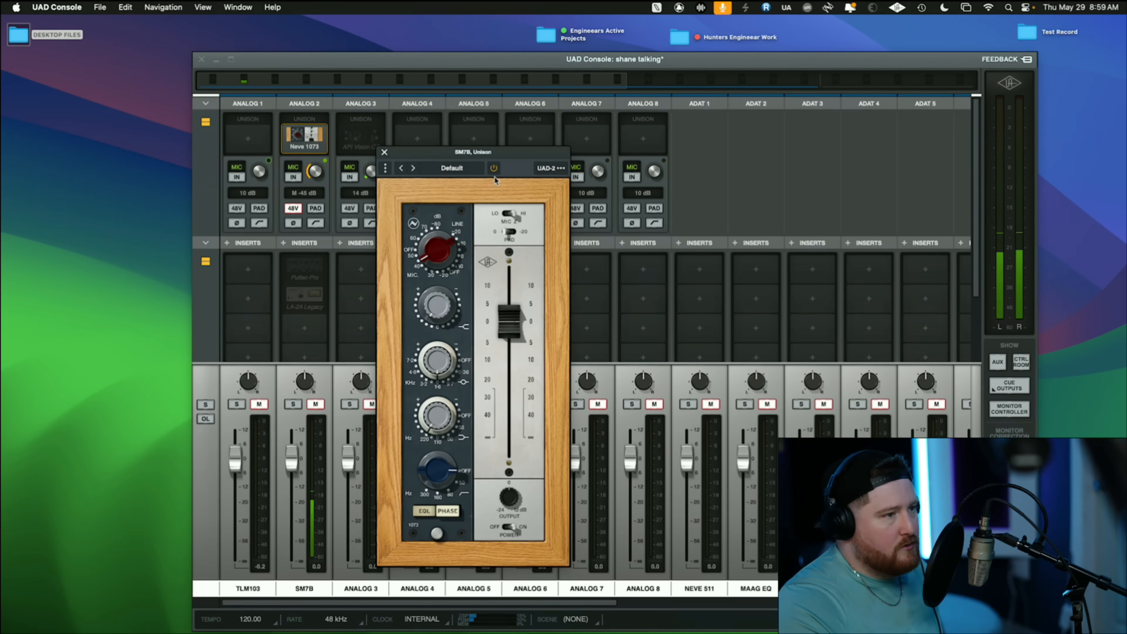
left_click_drag(493, 153, 500, 122)
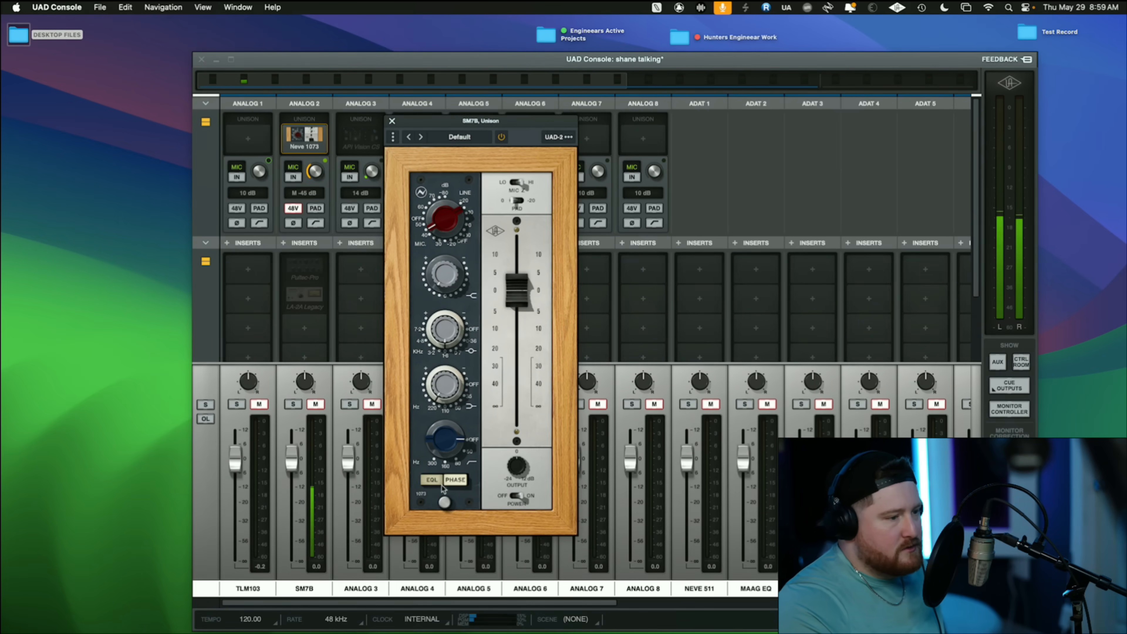
- Switch off the Neve 1073's EQ and set its mic gain to -50 dB
left_click(433, 480)
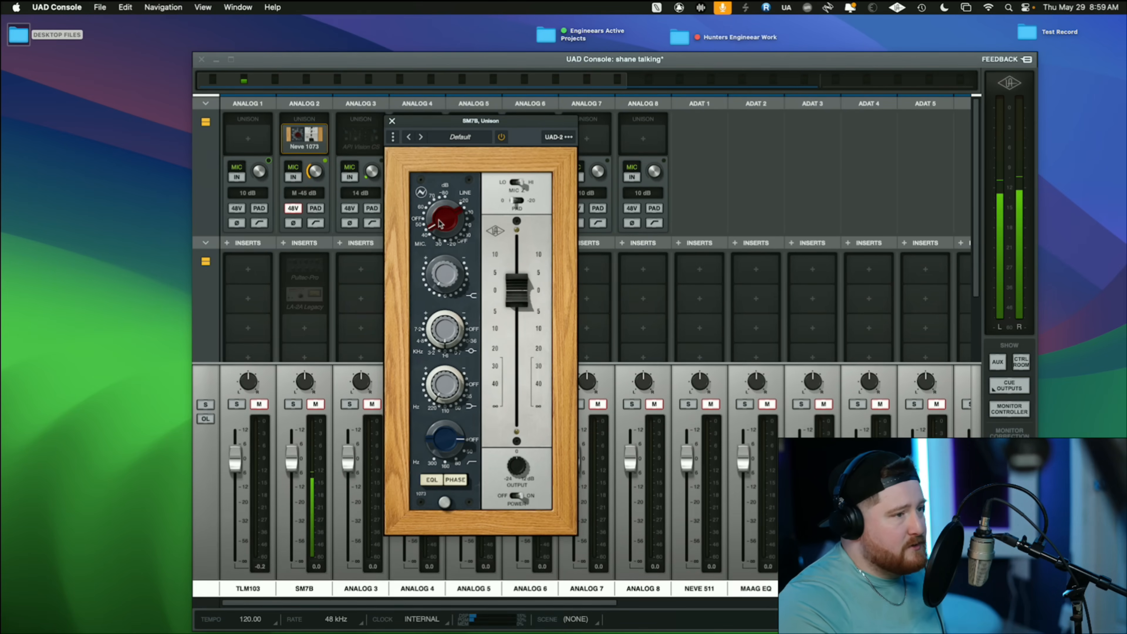
left_click_drag(440, 222, 440, 219)
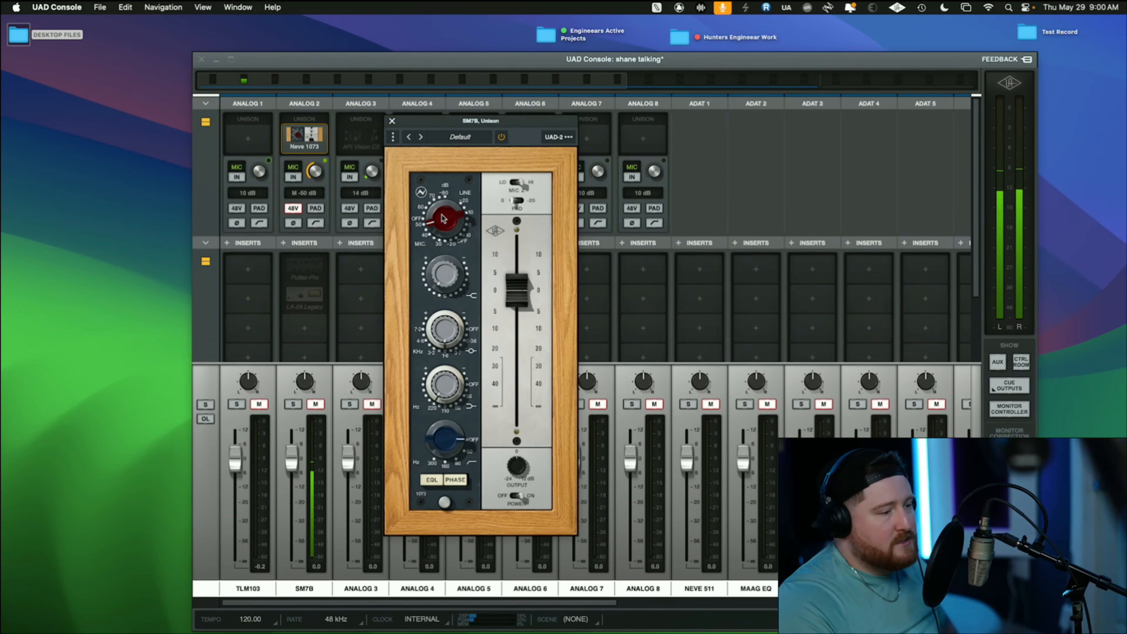
left_click_drag(451, 216, 473, 217)
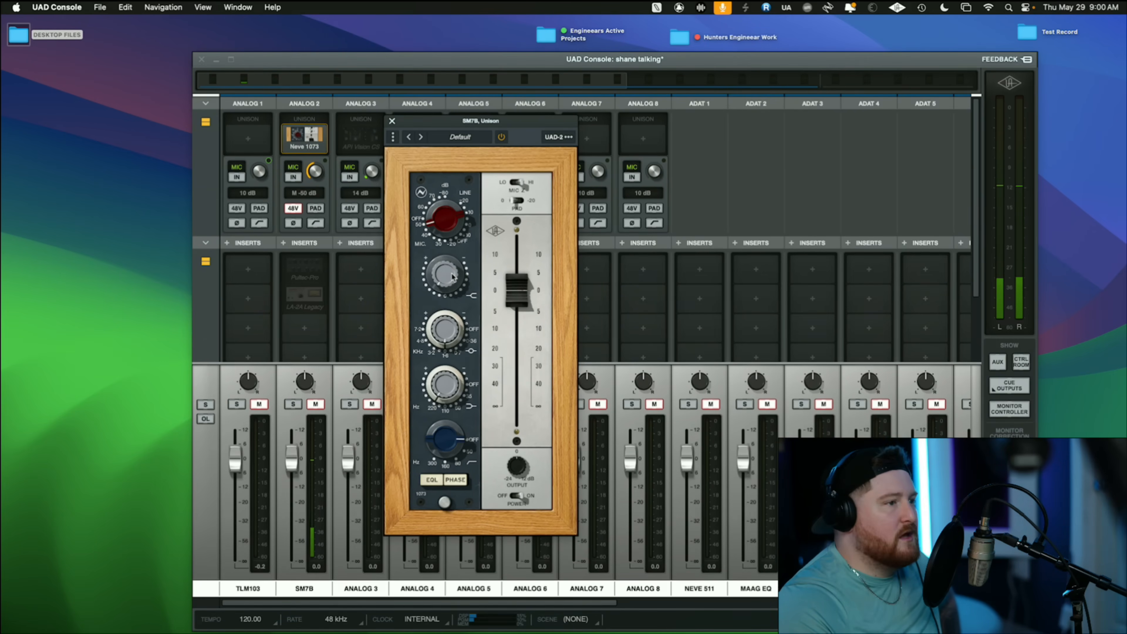
- Remove the Teletronix LA-2A Legacy and Pultec-Pro Legacy plug-ins from the SM7B channel's inserts
left_click_drag(508, 127, 535, 125)
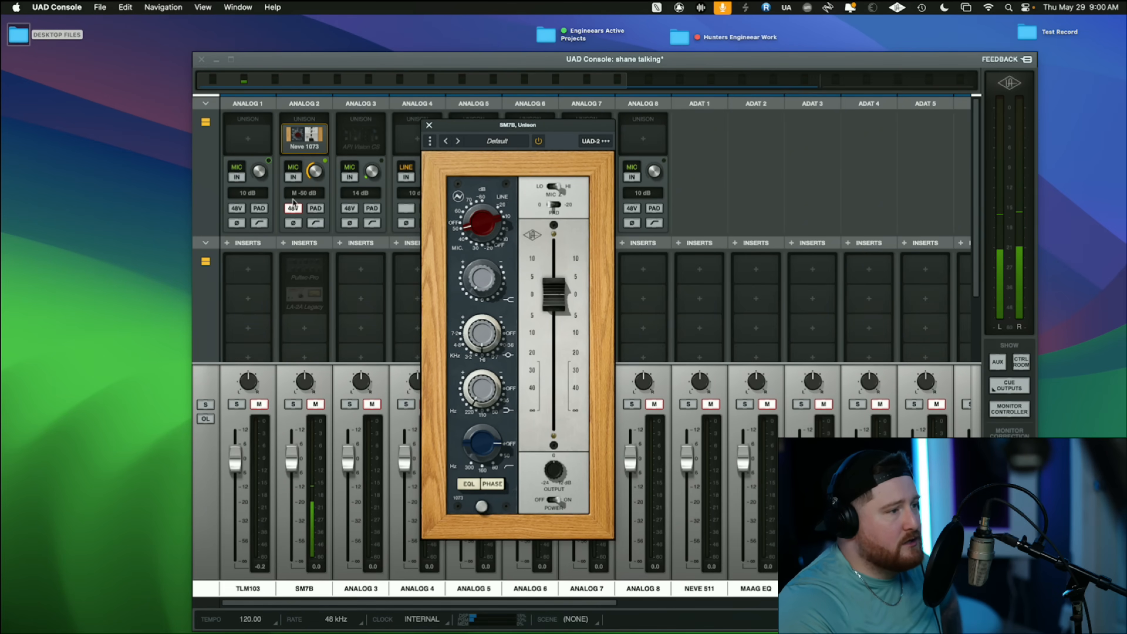
left_click(301, 295)
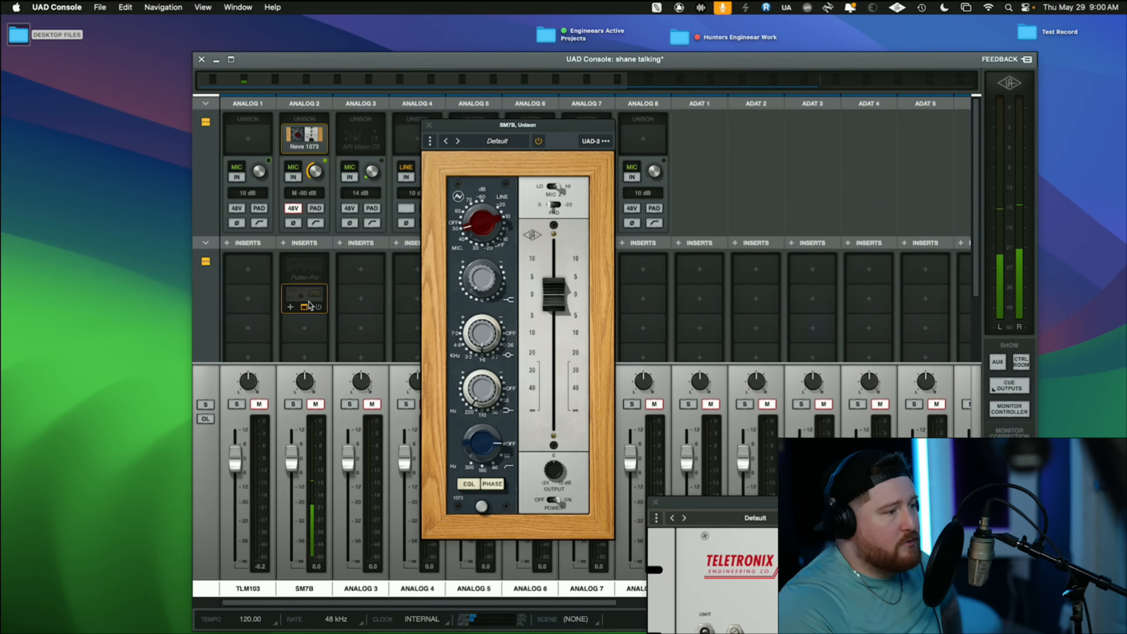
right_click(302, 296)
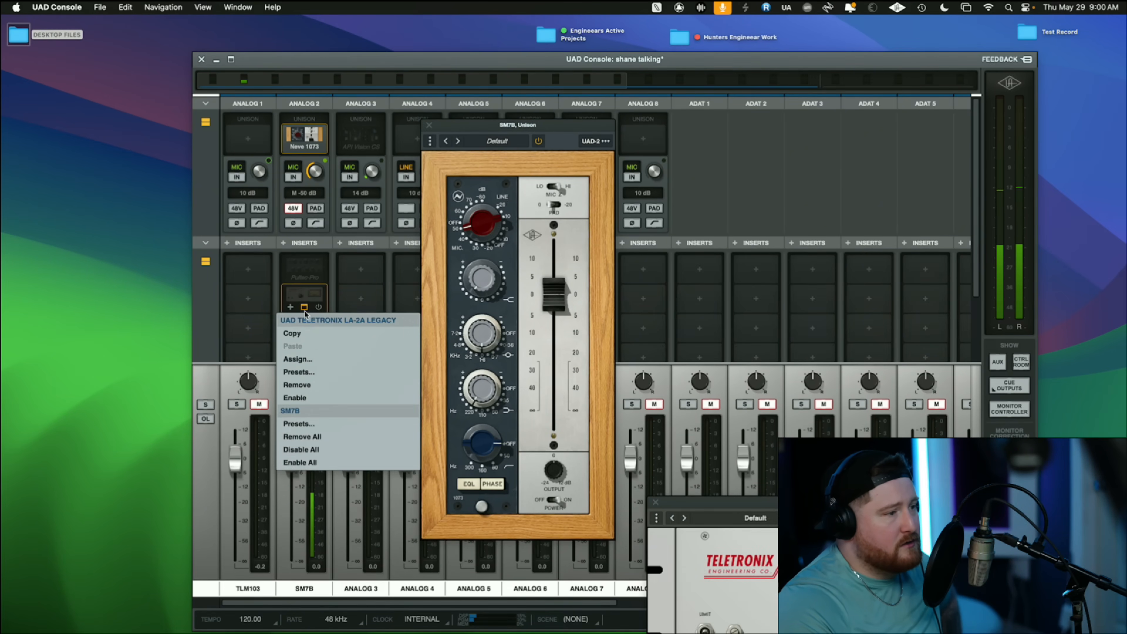
left_click(307, 387)
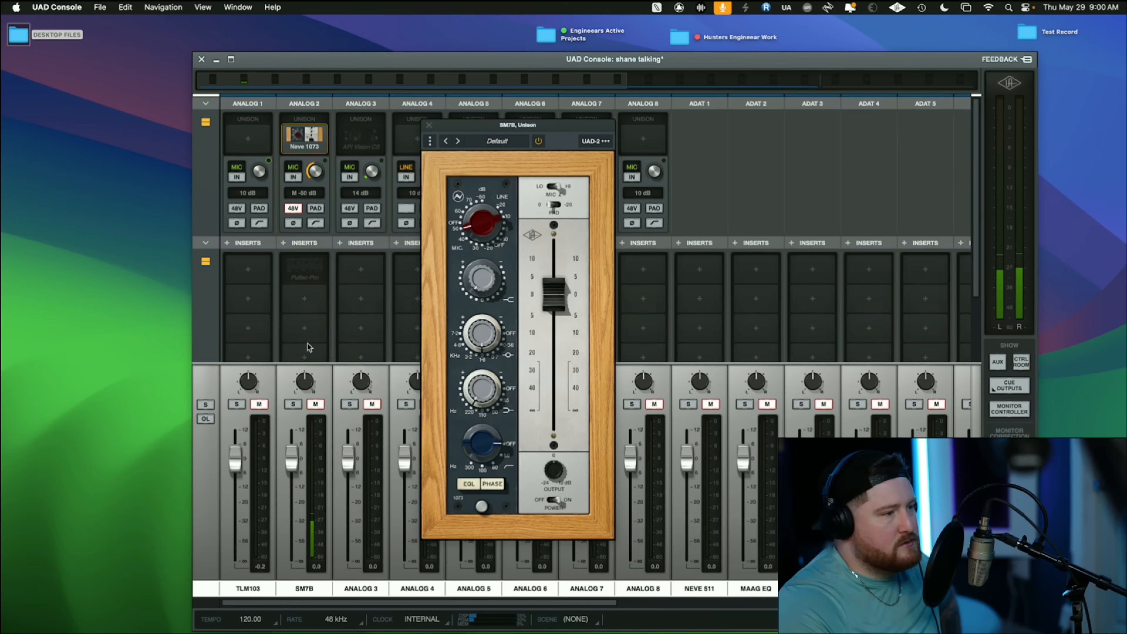
right_click(316, 271)
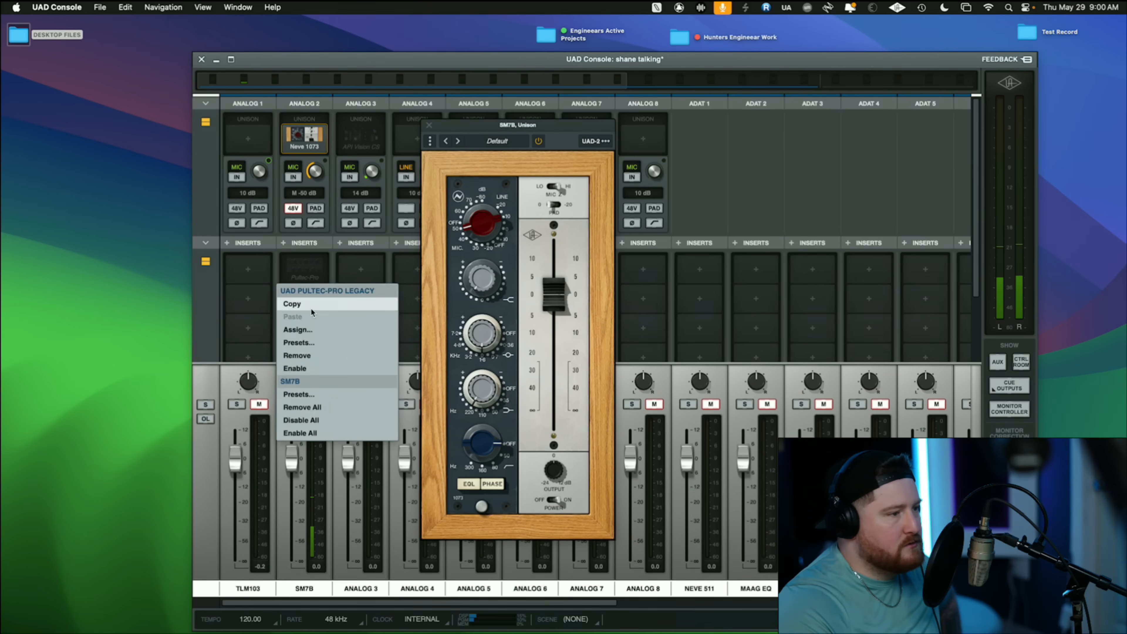
left_click(312, 357)
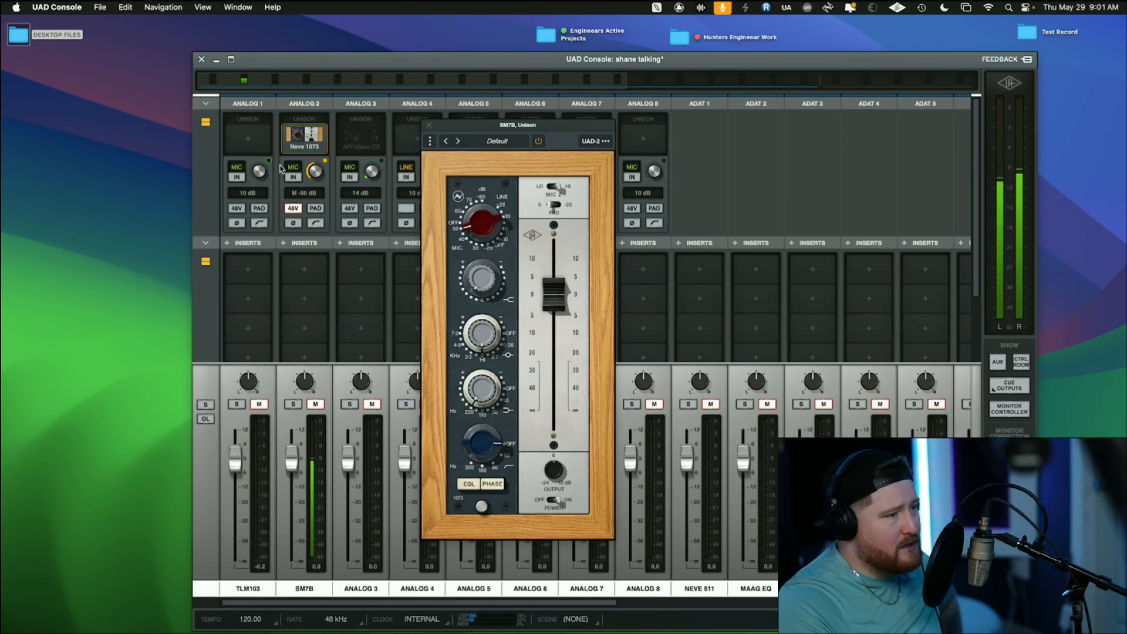
- Load the Teletronix LA-2A Legacy into the SM7B channel's first insert and close the plug-in browser
left_click(306, 269)
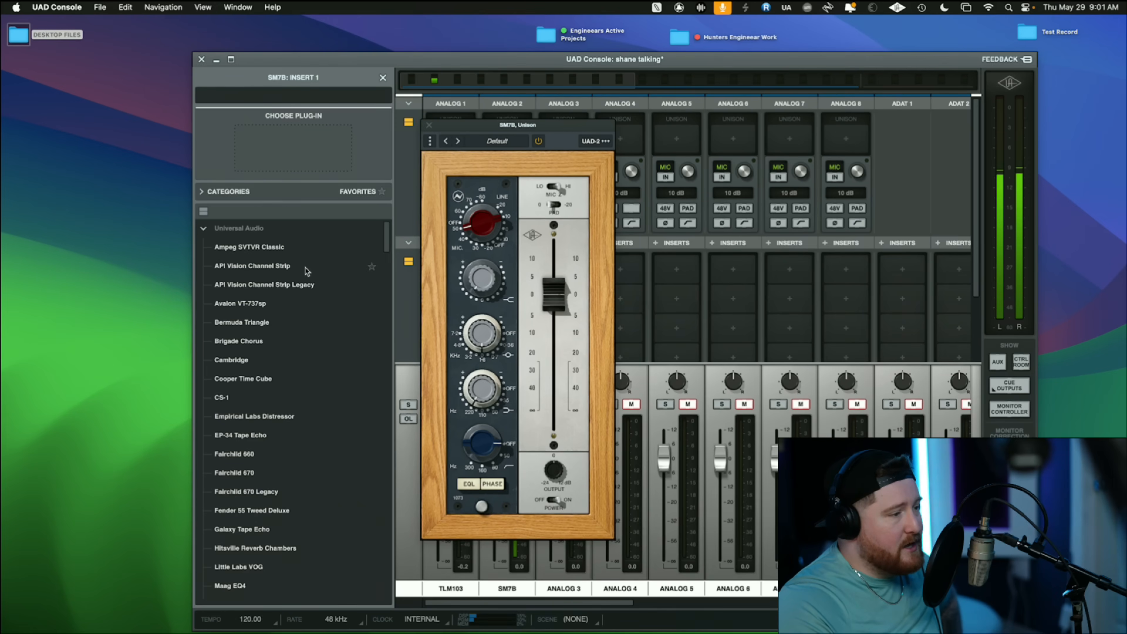
scroll(286, 318, "down", 4)
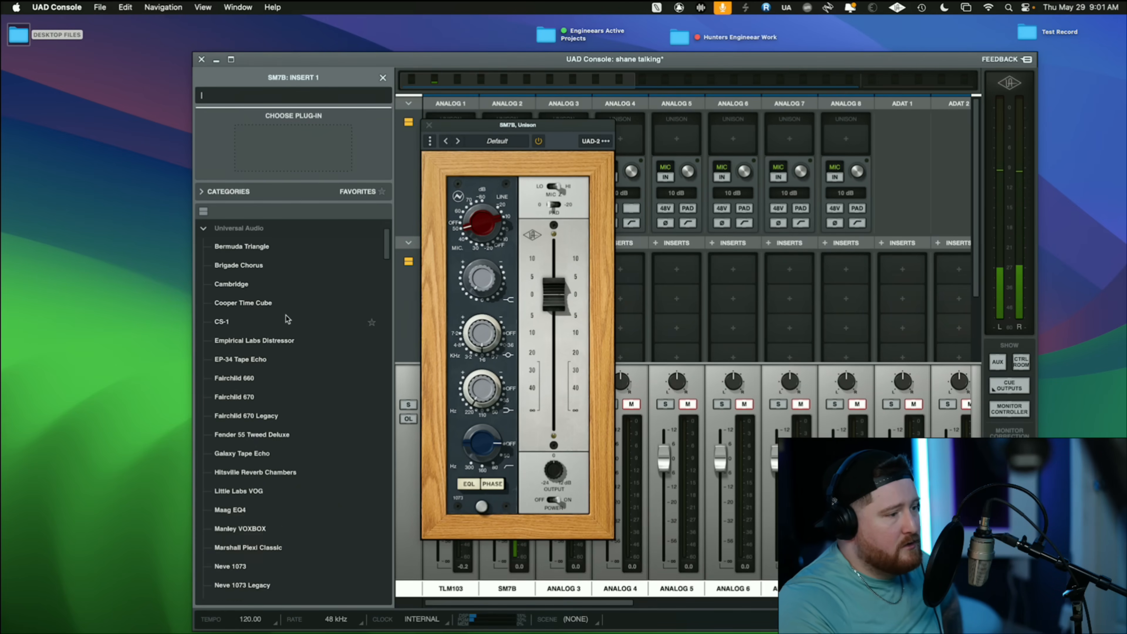
scroll(286, 318, "down", 13)
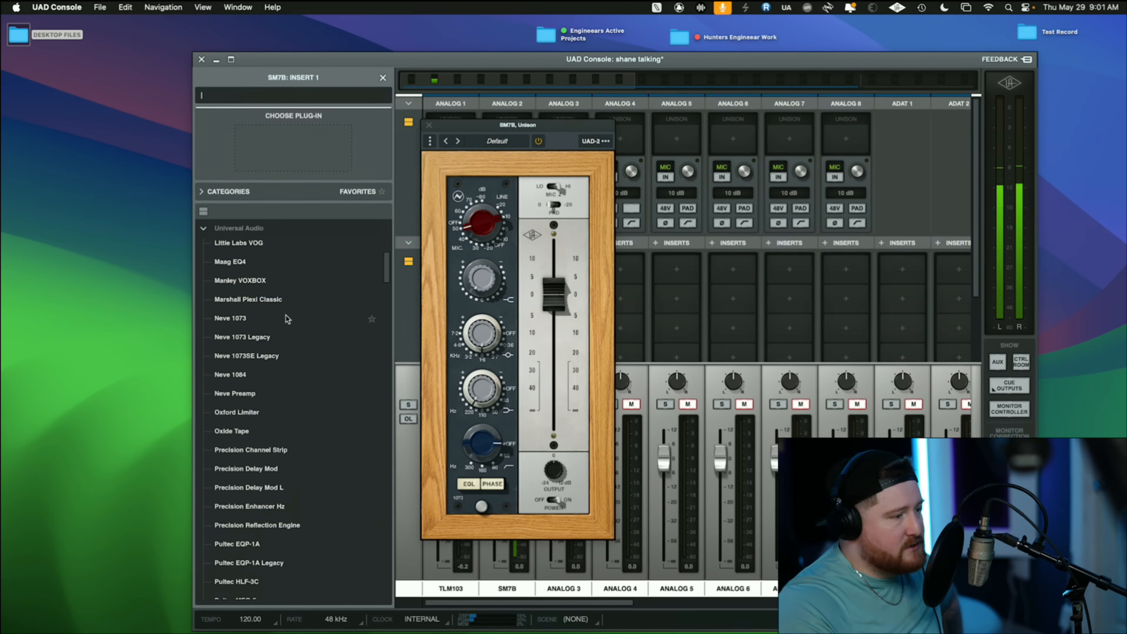
scroll(287, 319, "down", 20)
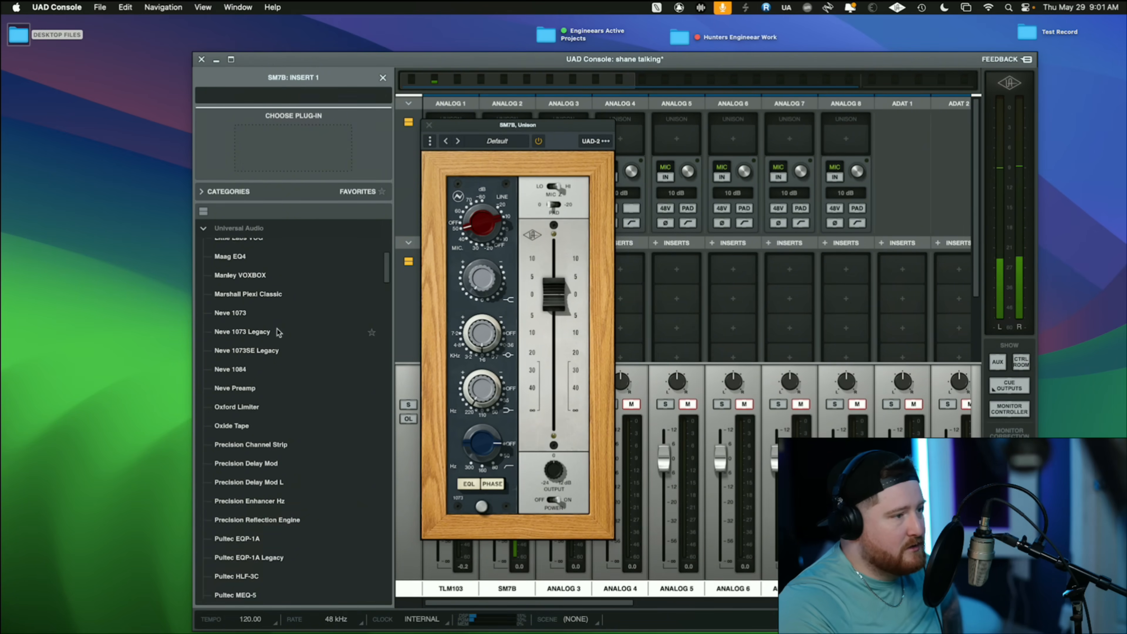
scroll(278, 332, "up", 3)
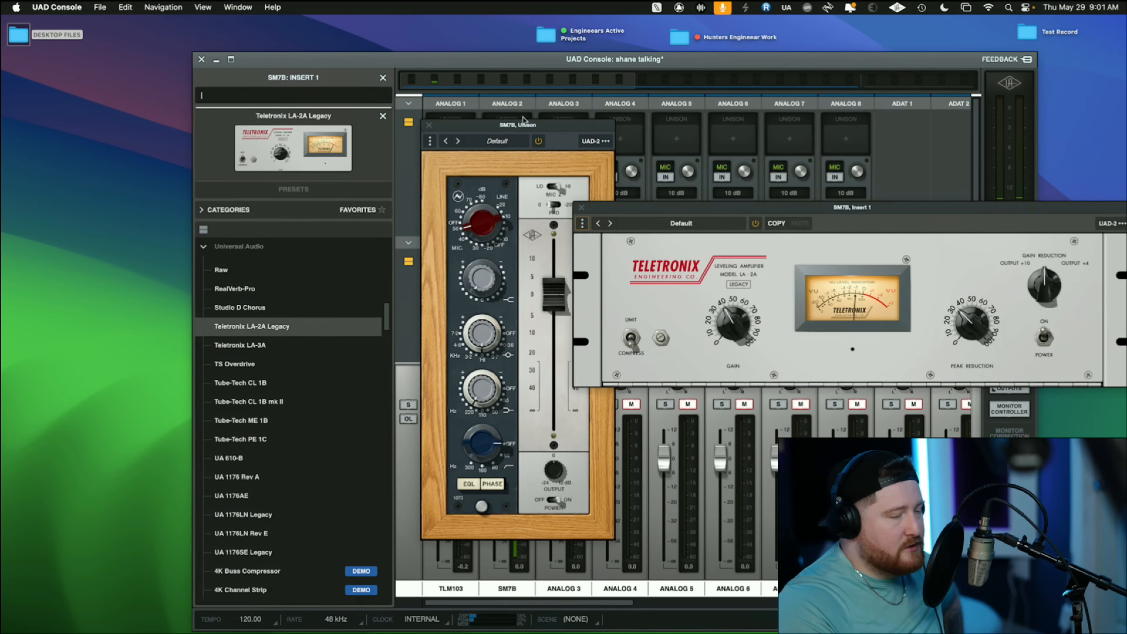
left_click_drag(712, 217, 694, 219)
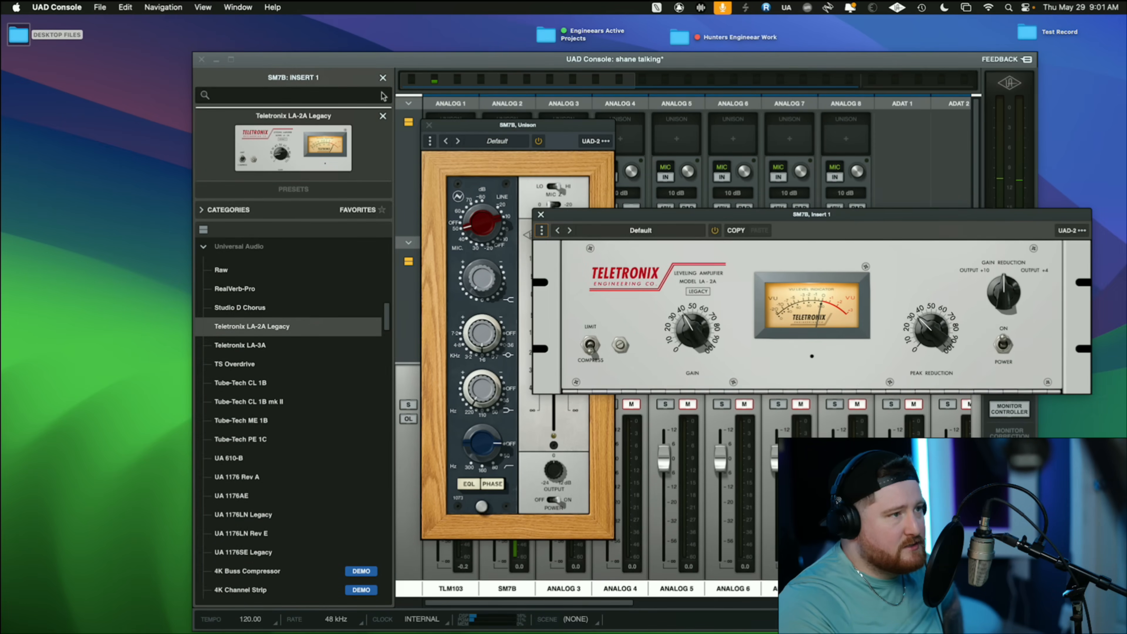
left_click(382, 77)
- Arrange the Neve 1073 and LA-2A windows over the console so the 1073's knobs and the whole LA-2A stay visible
left_click_drag(556, 126, 543, 100)
left_click_drag(742, 214, 705, 233)
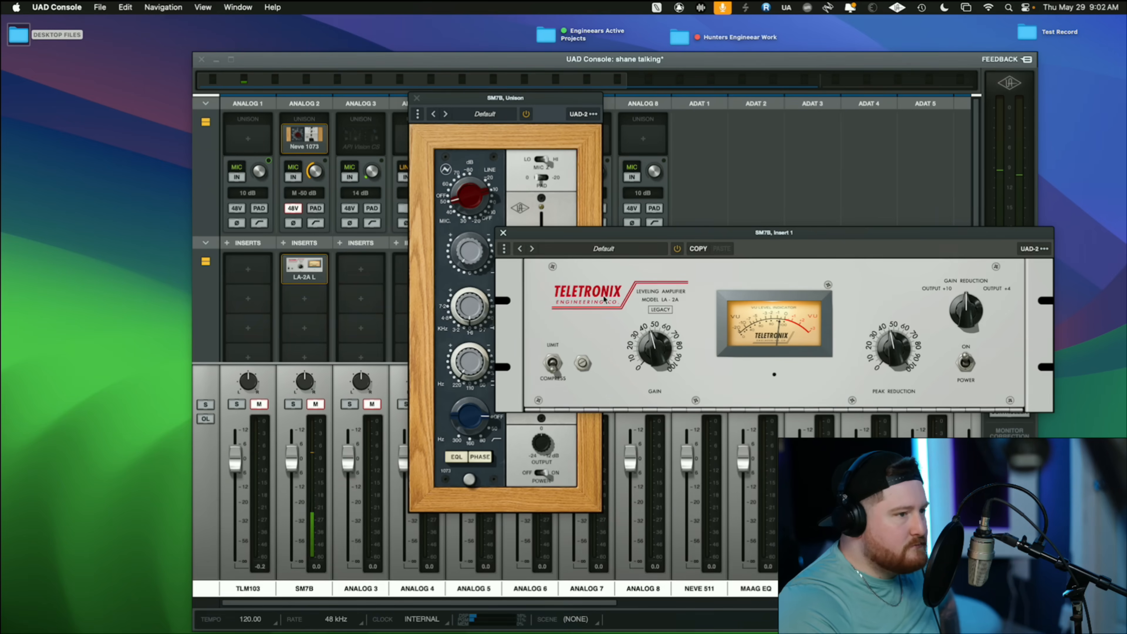
left_click_drag(562, 236, 548, 262)
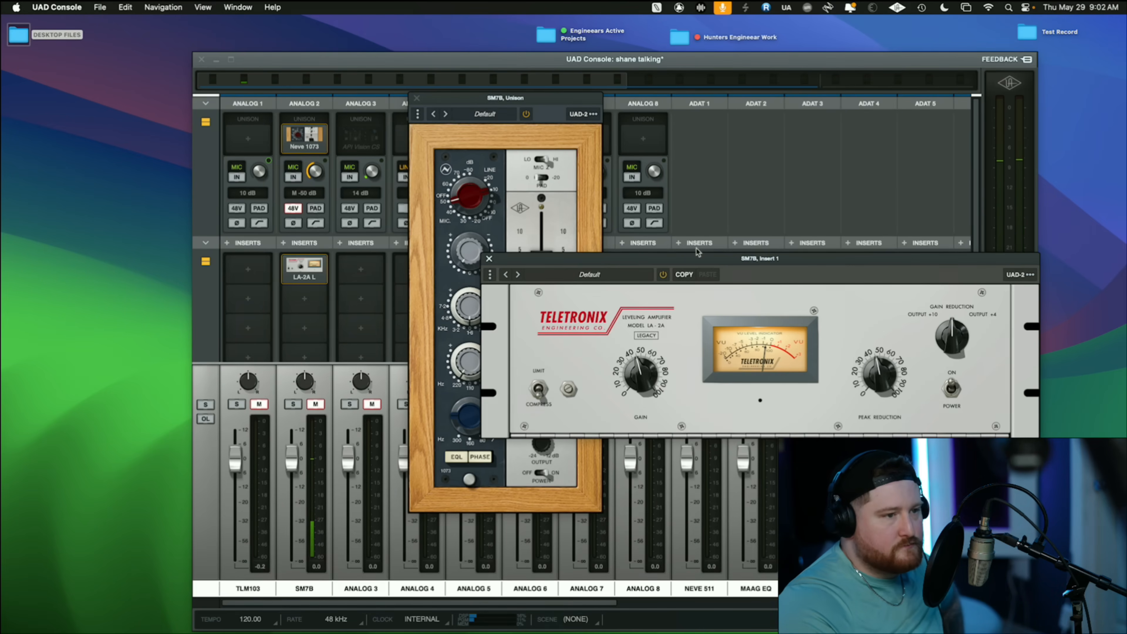
left_click_drag(706, 265, 743, 163)
left_click_drag(584, 160, 560, 192)
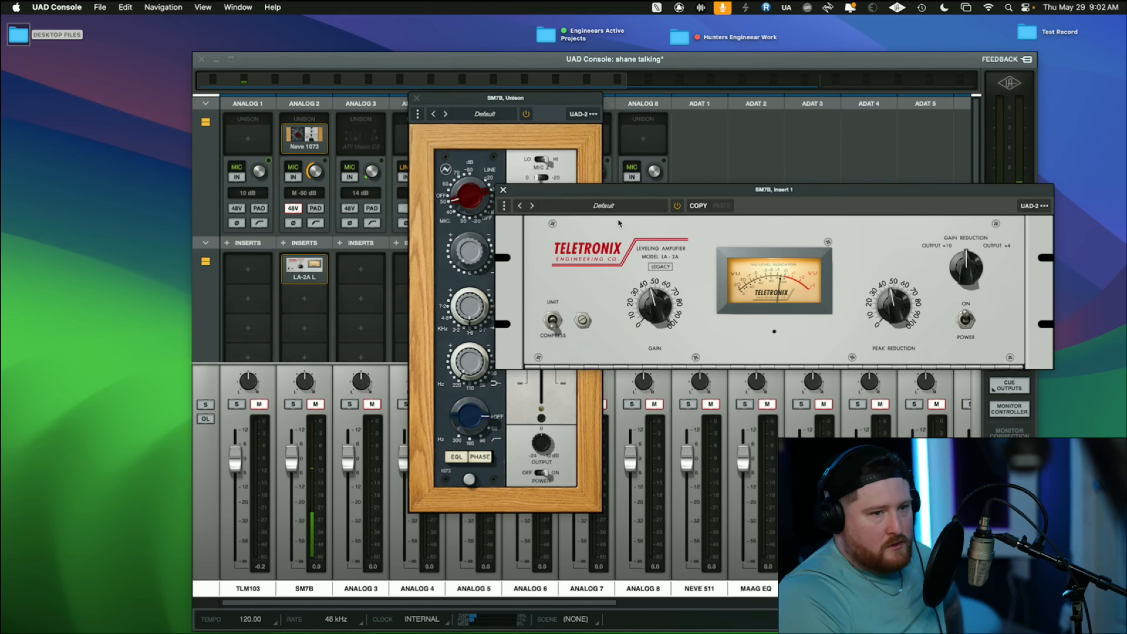
- Switch back to Pro Tools and slightly reduce the RECORD track's height
key("ctrl+Right")
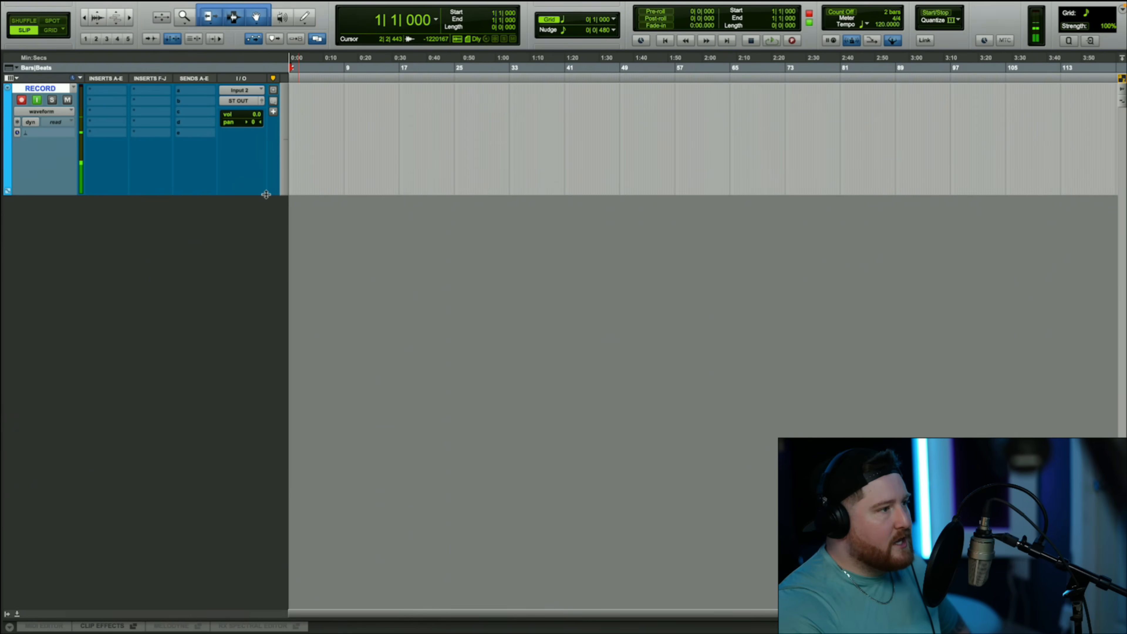
mouse_move(269, 196)
left_mouse_down()
mouse_move(278, 140)
mouse_move(281, 232)
mouse_move(279, 184)
left_mouse_up()
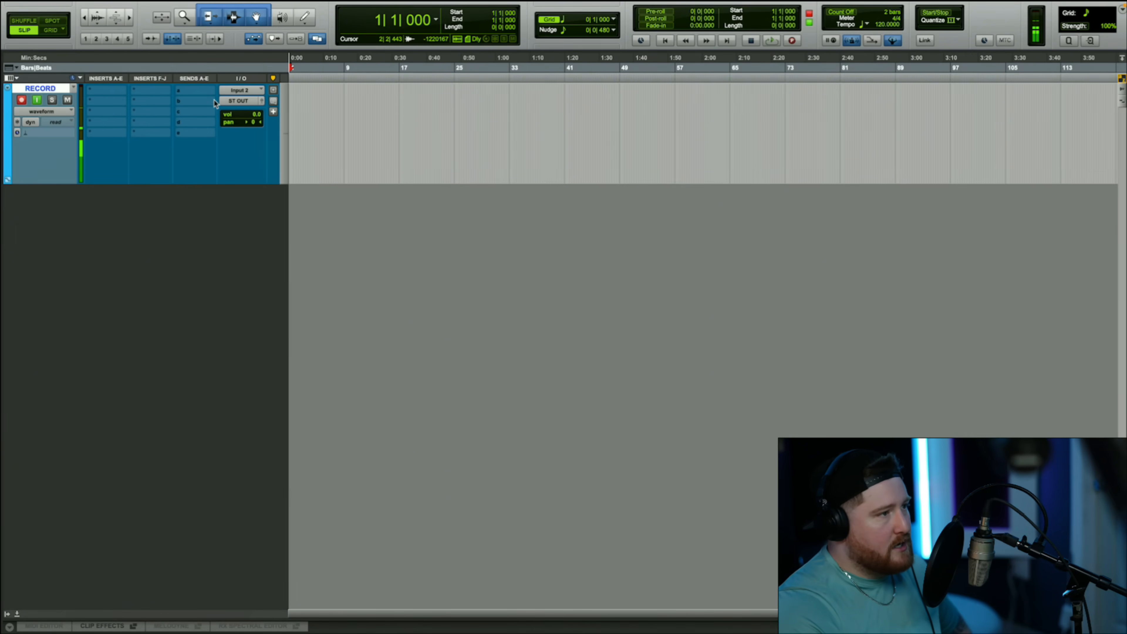
- Check the interface input options available for the RECORD track
left_click(242, 91)
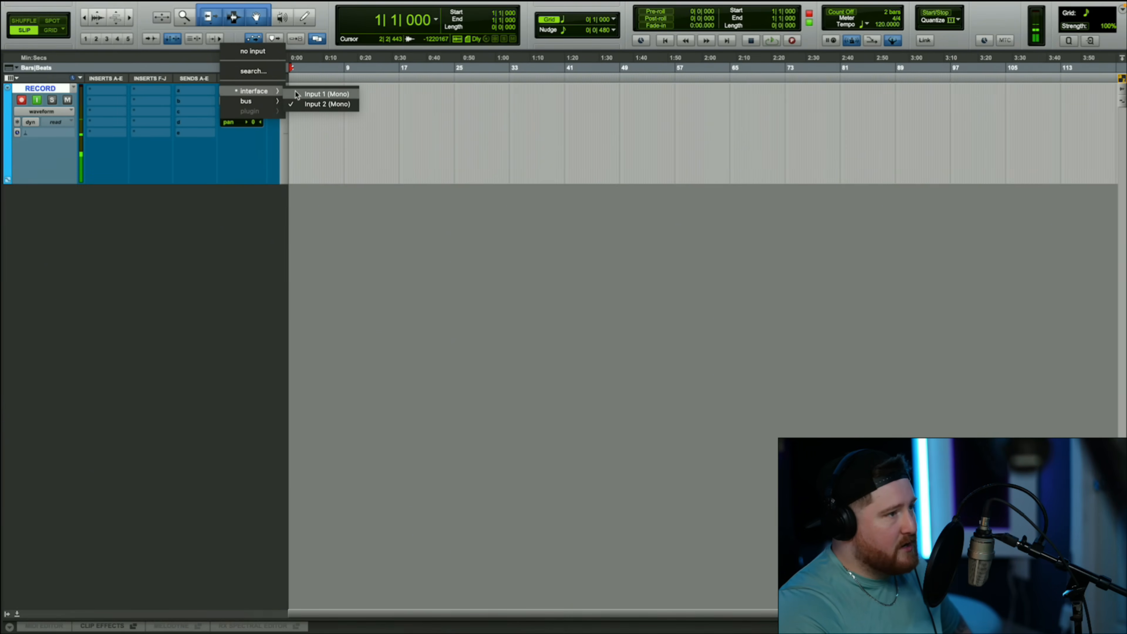
left_click(454, 251)
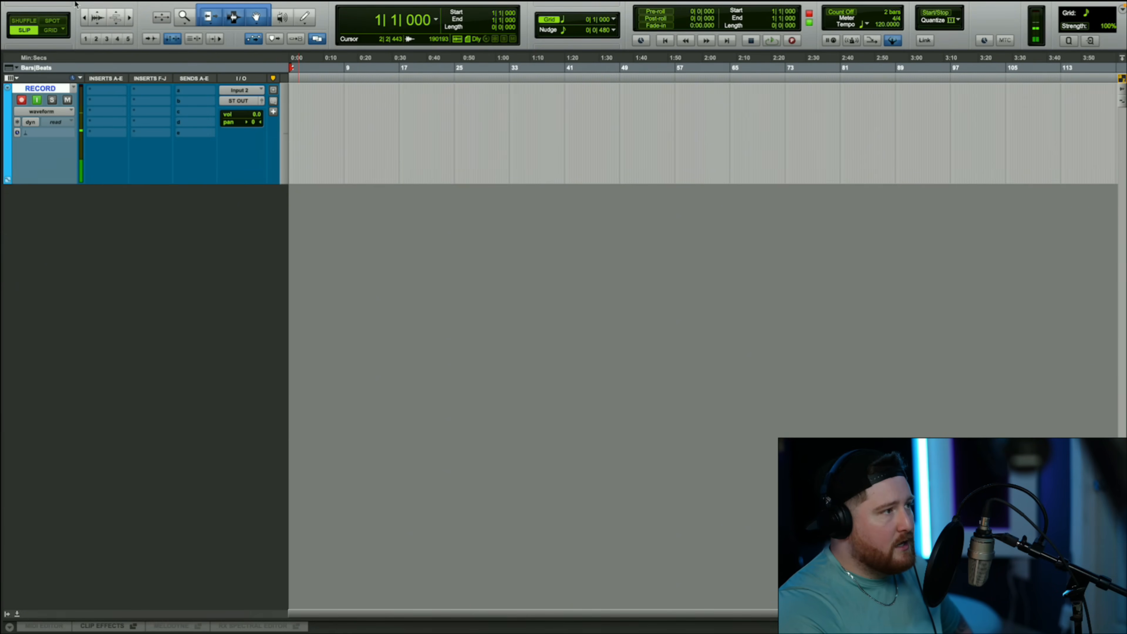
- Add two new audio tracks below the RECORD track
mouse_move(75, 4)
left_click(169, 7)
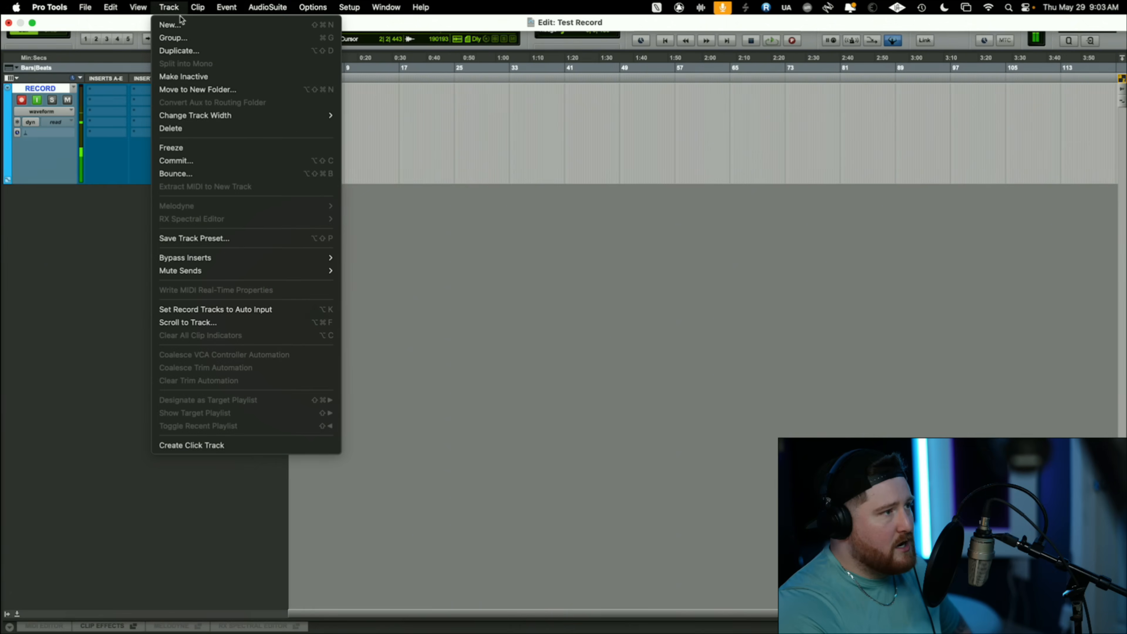
left_click(182, 23)
key("Return")
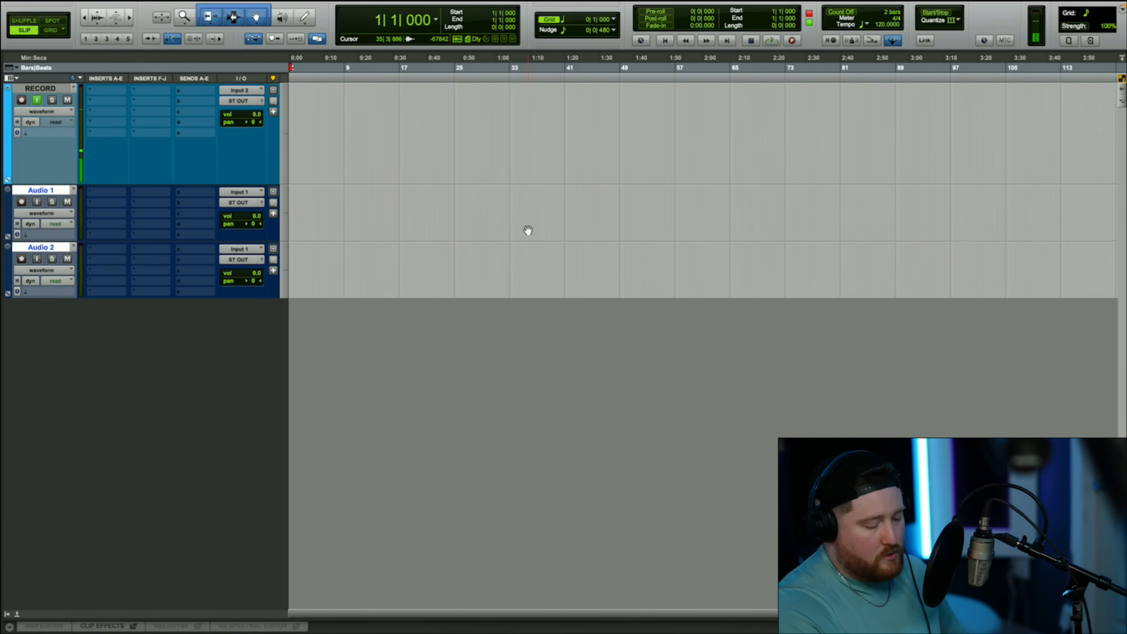
- Check which record mode is selected for the transport
scroll(422, 284, "up", 3)
scroll(442, 302, "up", 3)
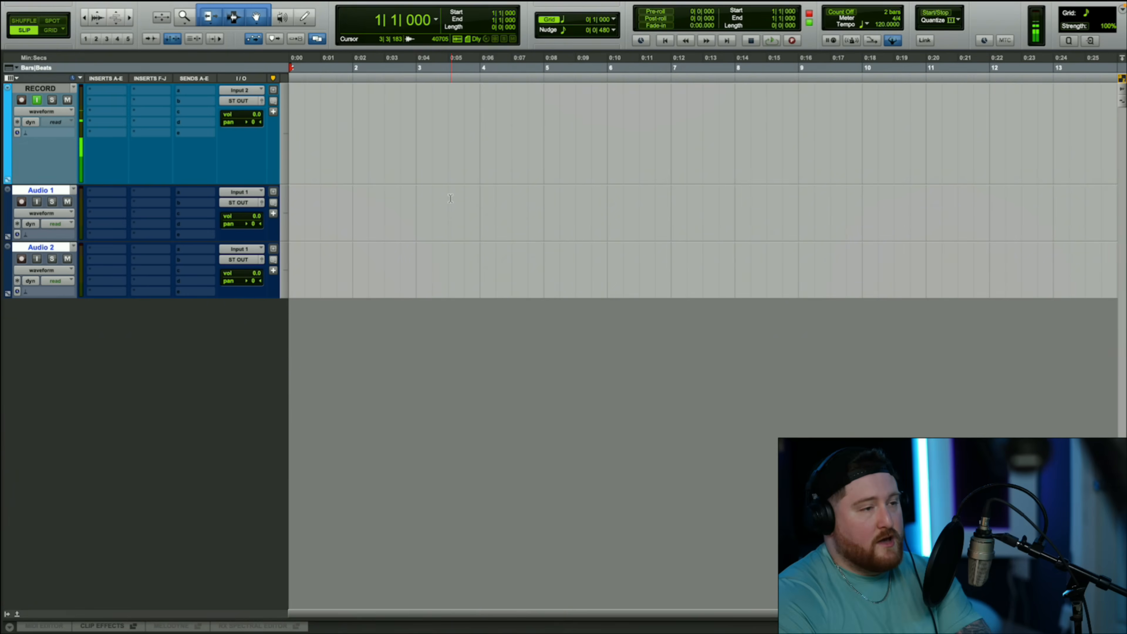
key("shift+r")
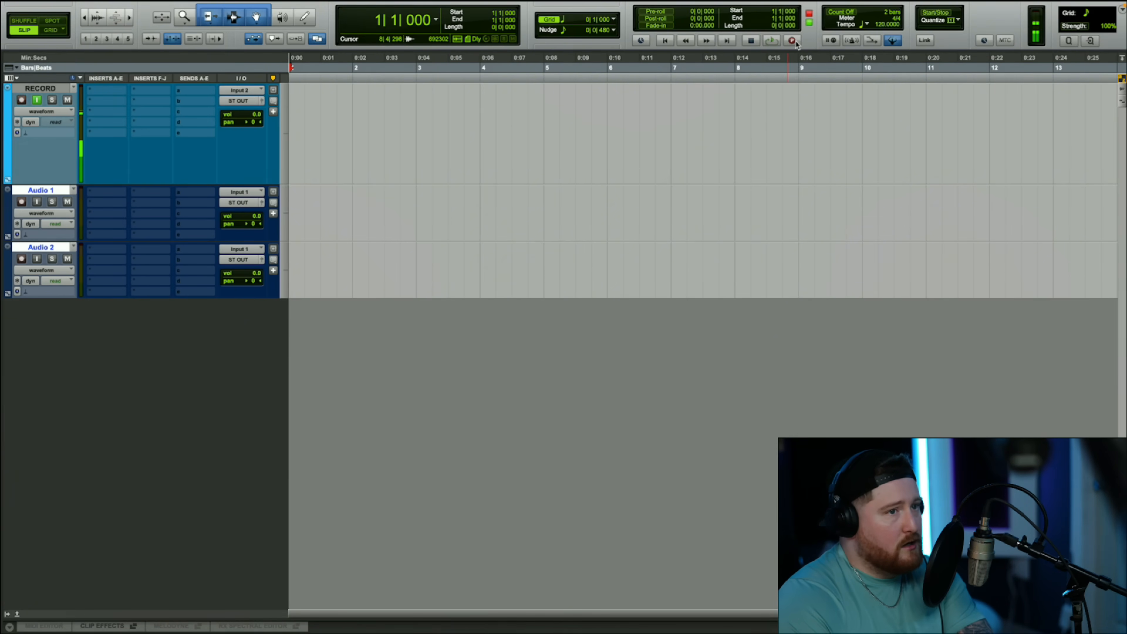
right_click(792, 41)
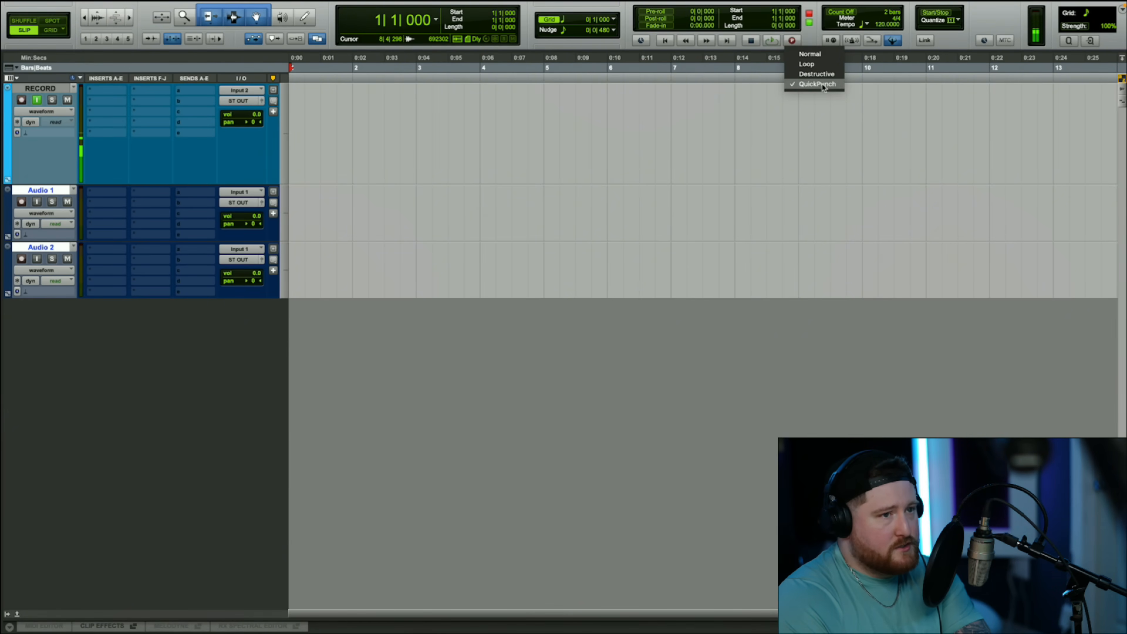
left_click(808, 119)
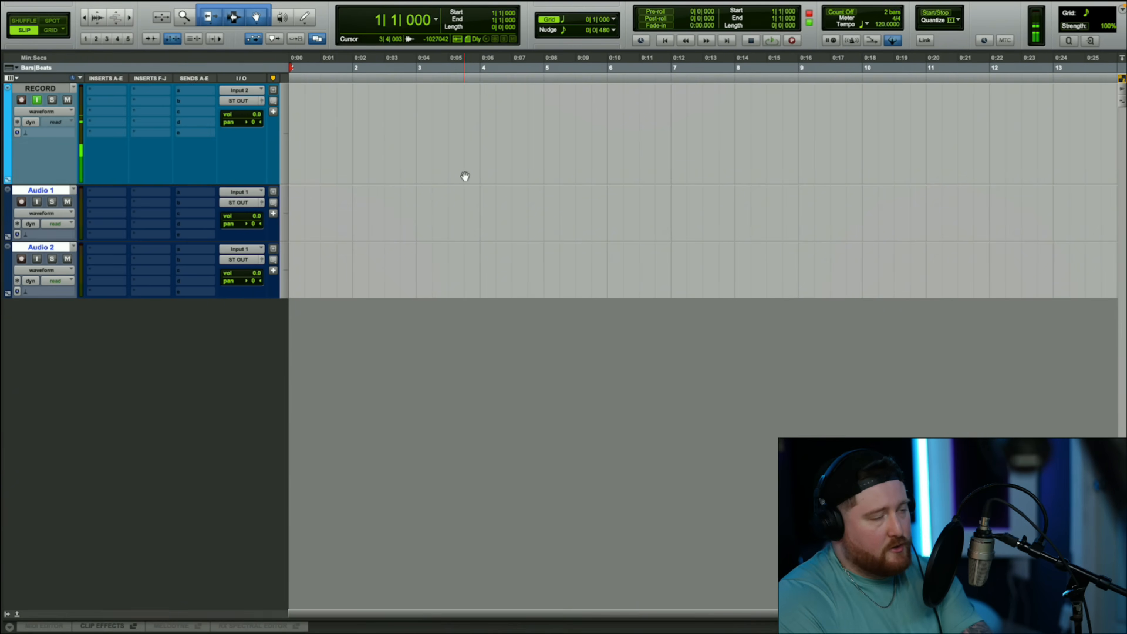
- Record-enable the RECORD track, try arming Audio 1 alongside it, and disarm Audio 1 so only RECORD stays armed
scroll(464, 175, "up", 5)
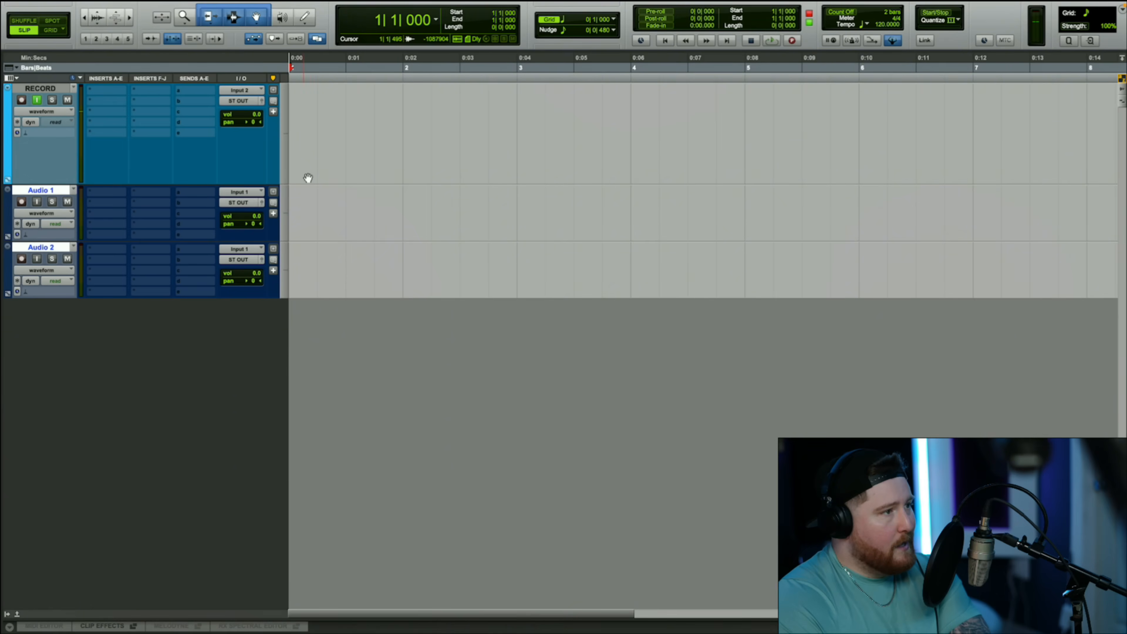
key("shift+r")
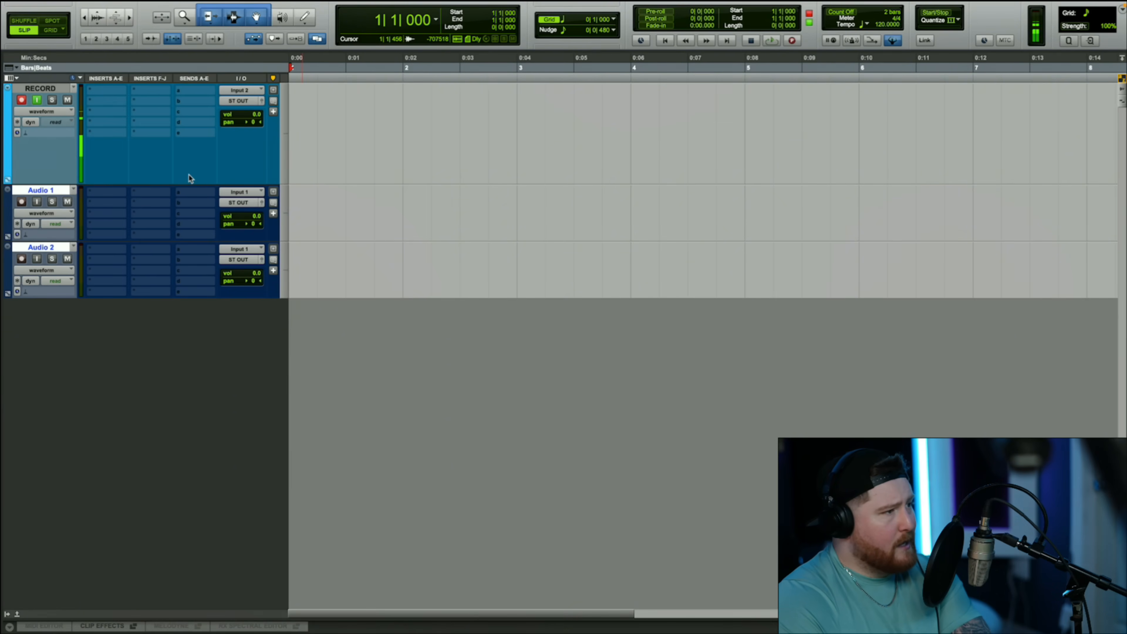
left_click(21, 102)
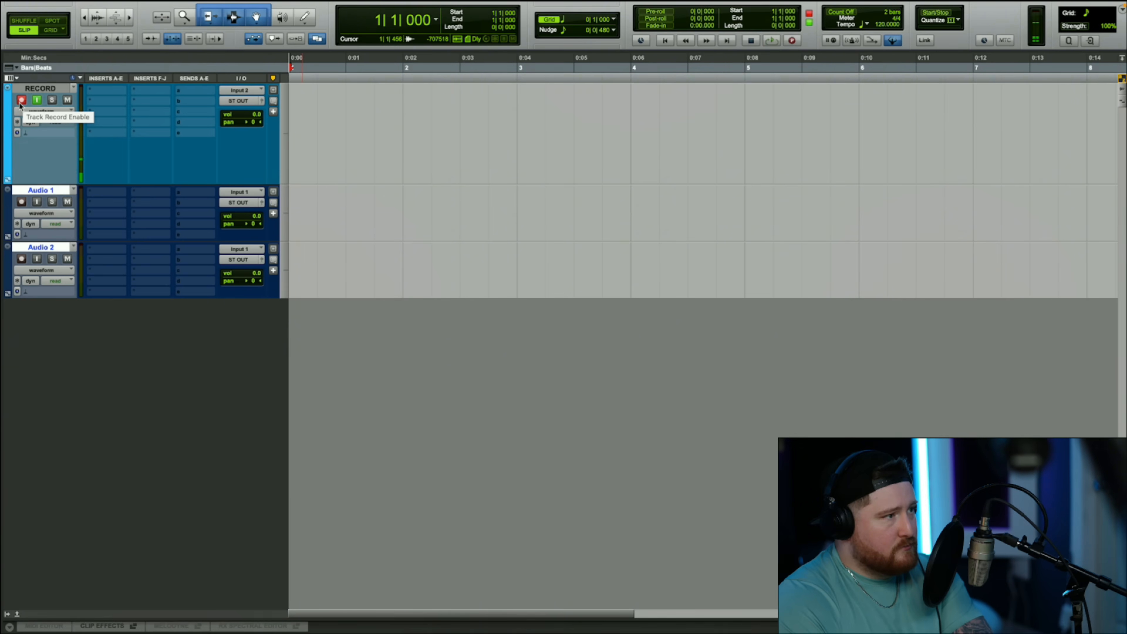
left_click(20, 100)
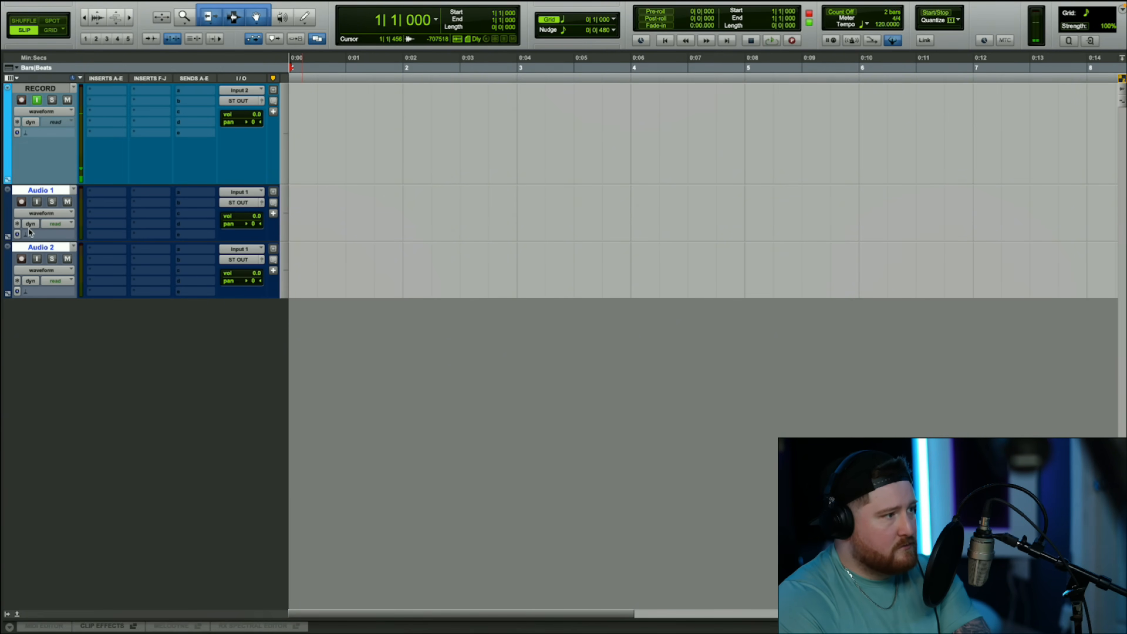
left_click(21, 202)
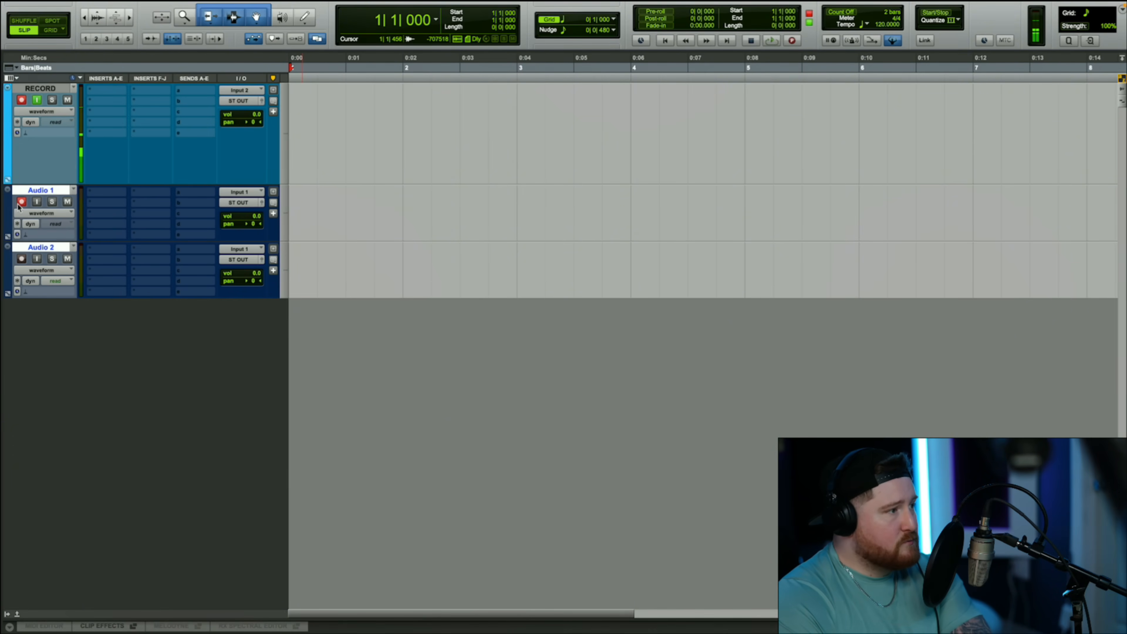
left_click(21, 204)
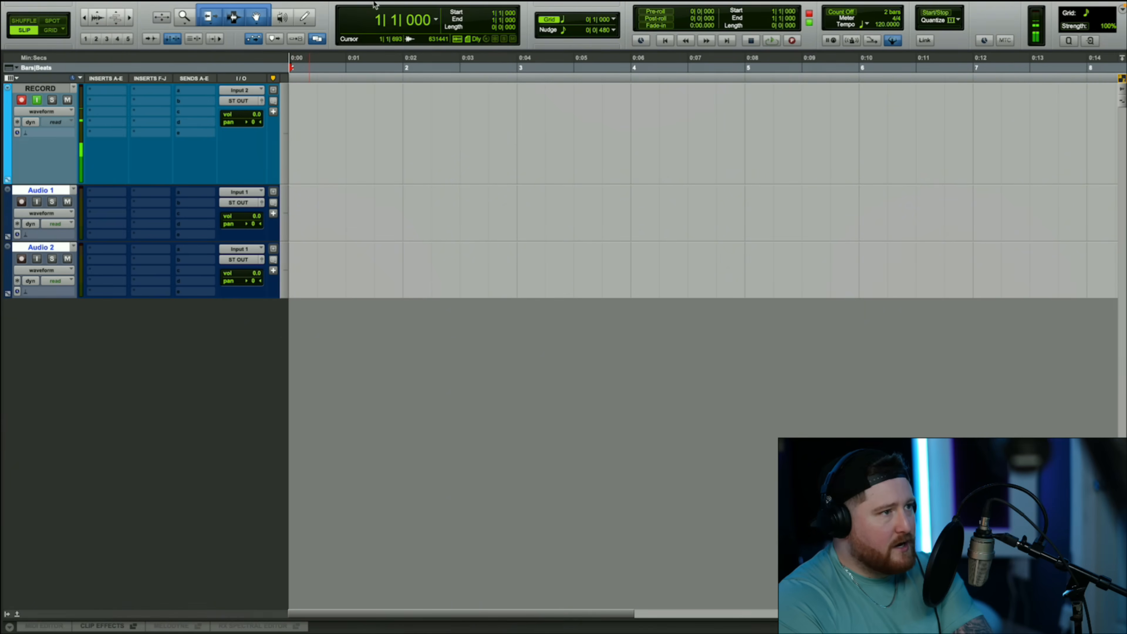
mouse_move(377, 4)
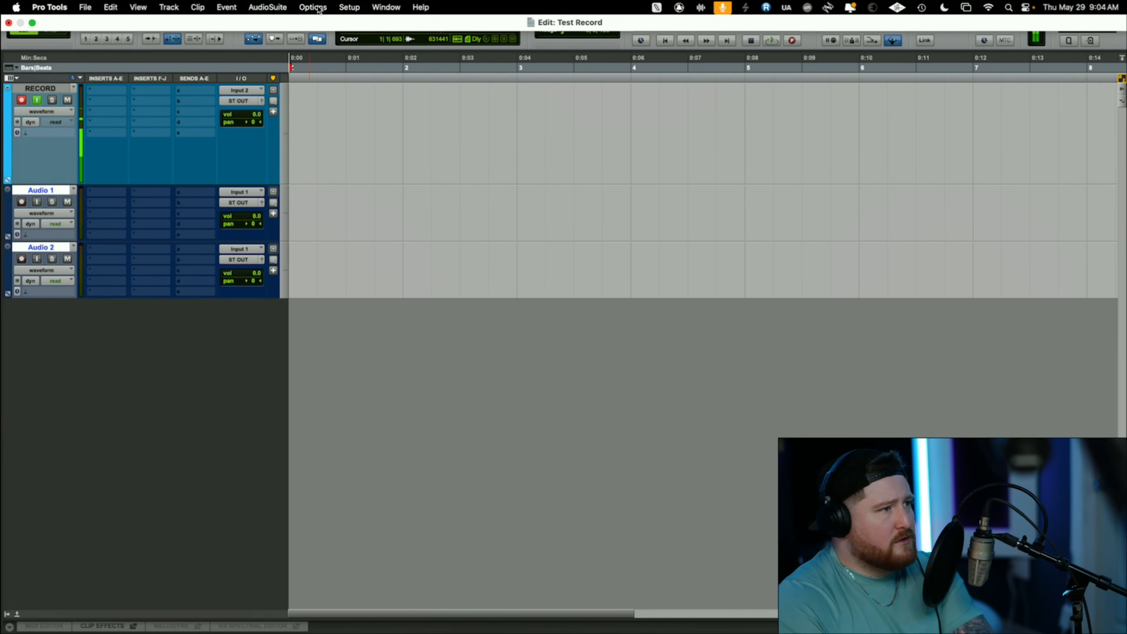
left_click(349, 8)
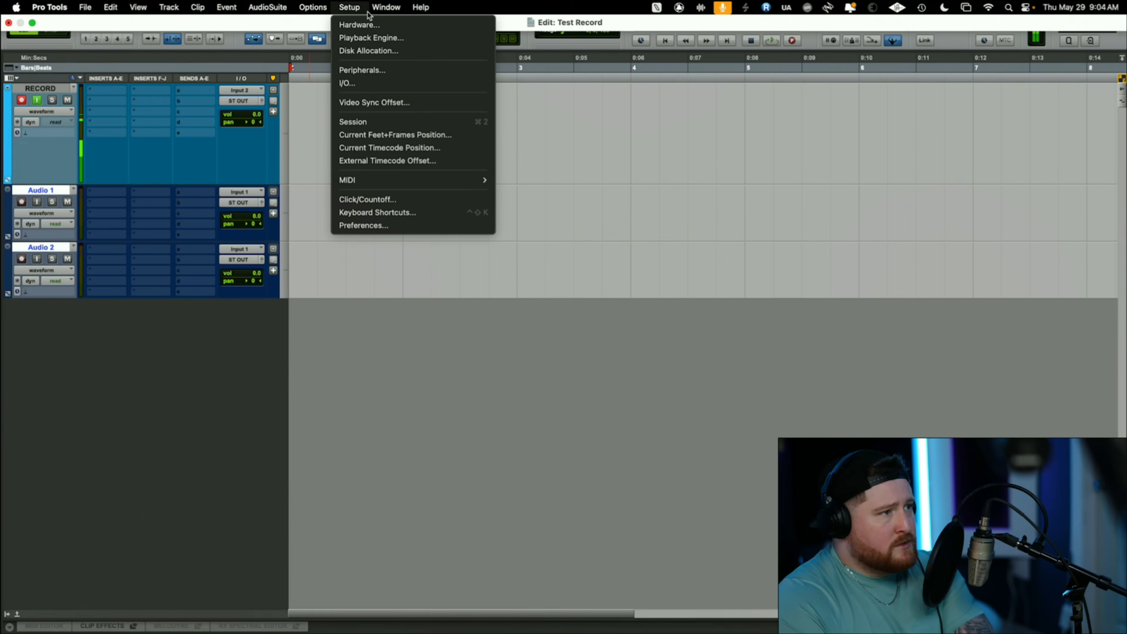
left_click(360, 39)
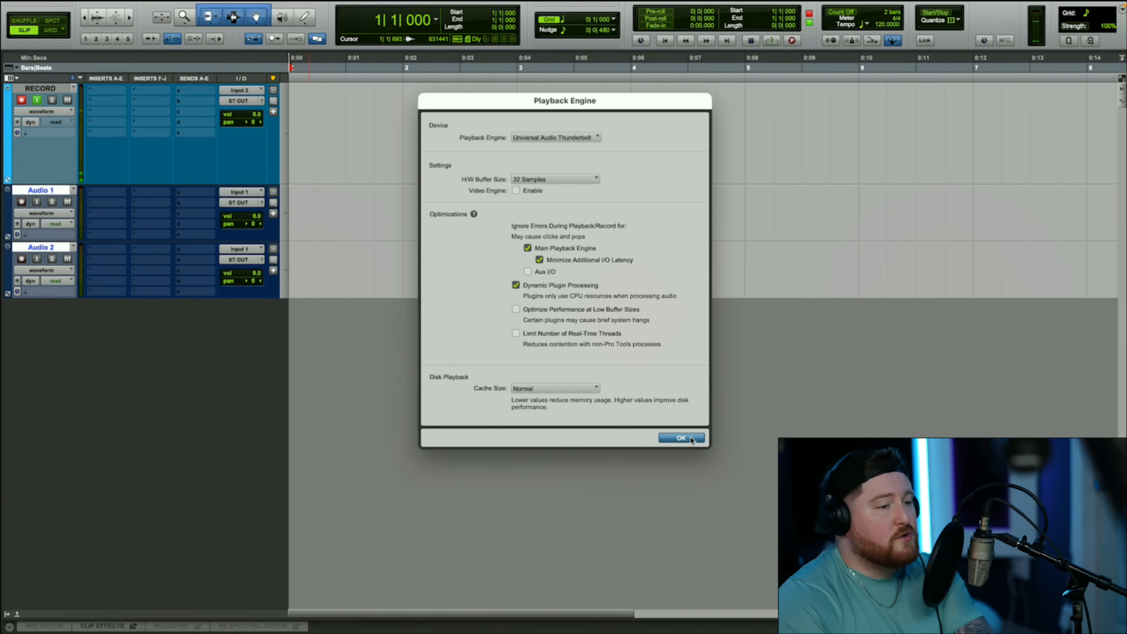
left_click(681, 438)
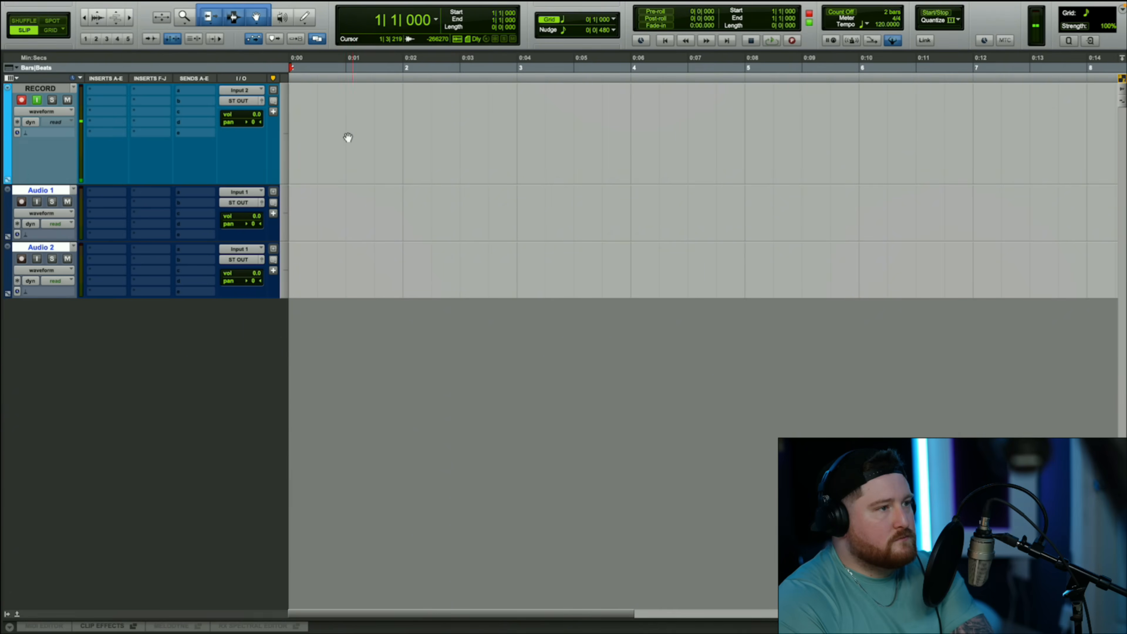
- Place the start point at about 1|2|367, record a test take on the RECORD track, and clear the clip
left_click(328, 62)
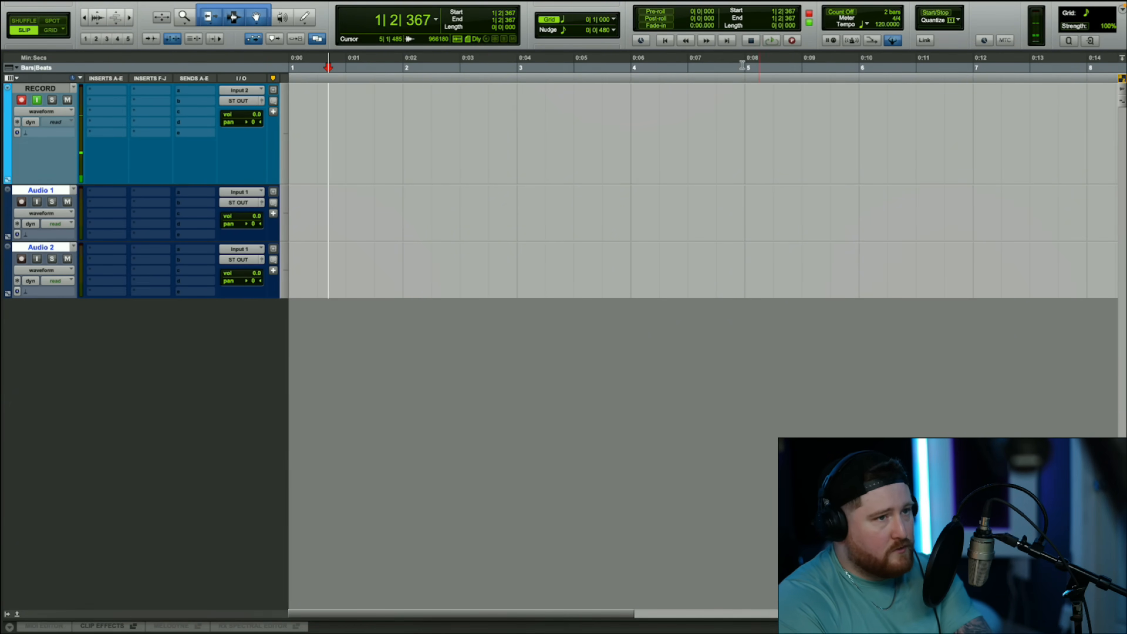
left_click(793, 40)
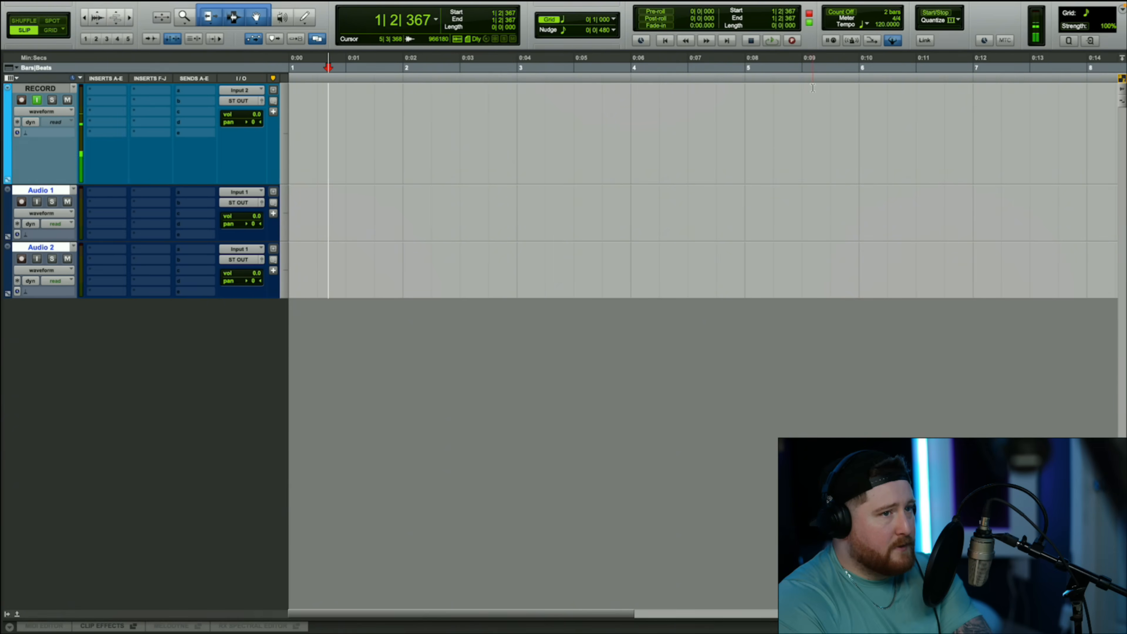
left_click(772, 41)
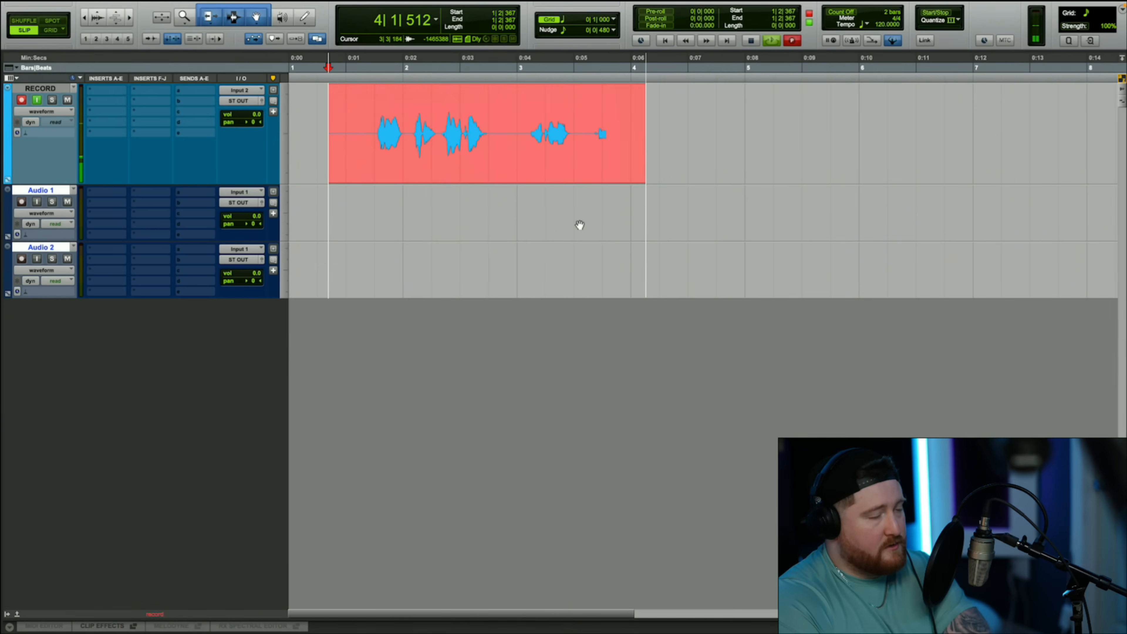
key("space")
right_click(580, 168)
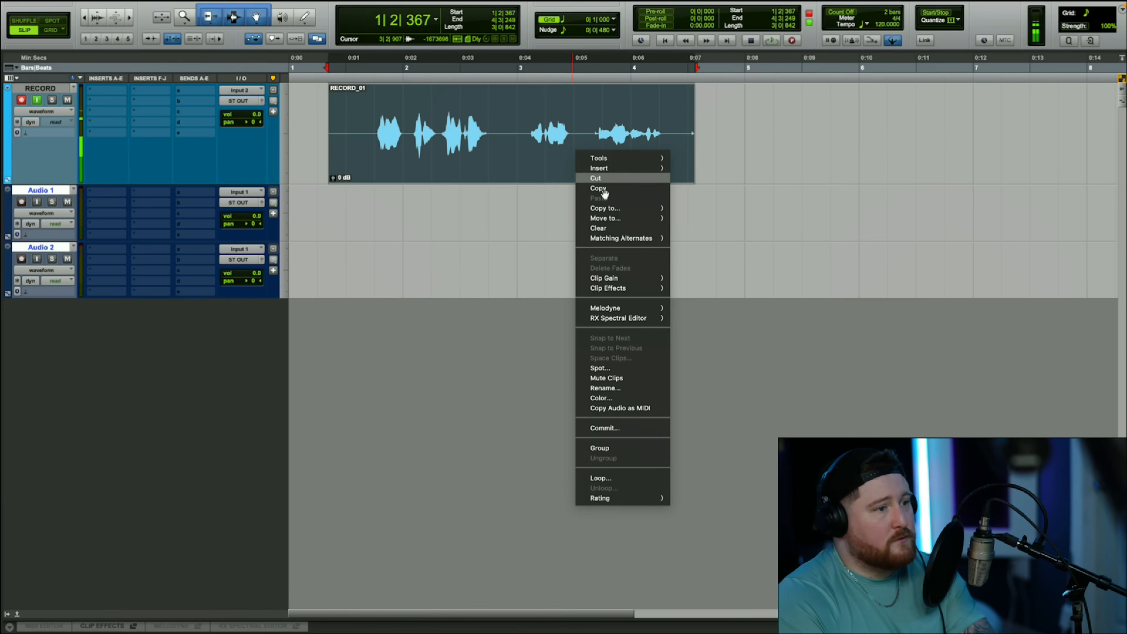
left_click(606, 227)
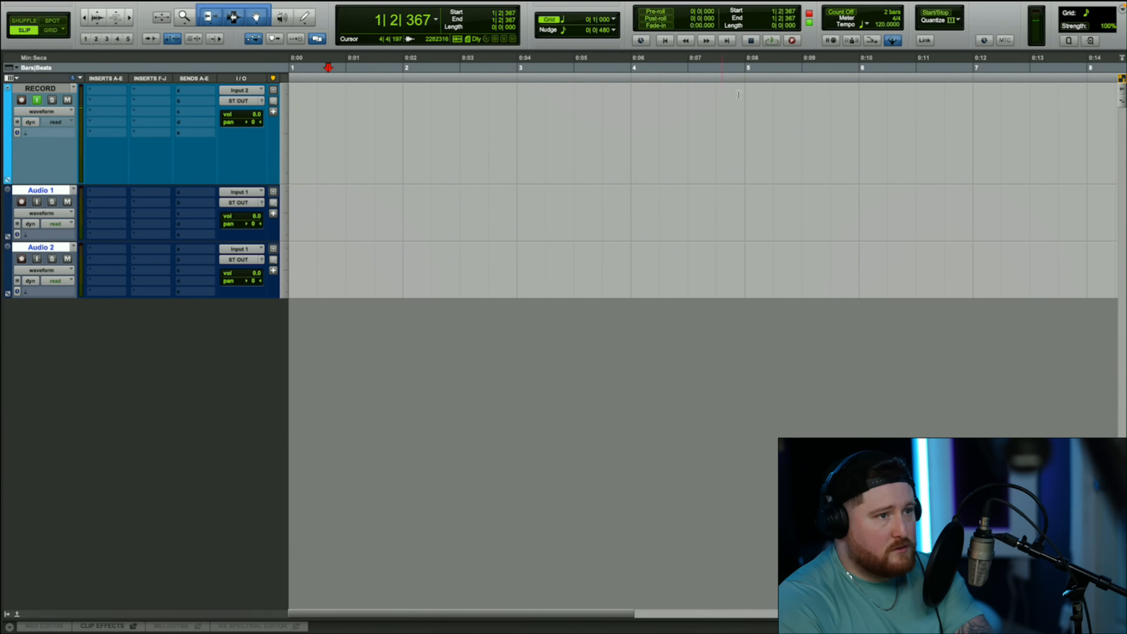
- Record a second short take on the RECORD track from the same start point and delete the clip
left_click(792, 41)
key("space")
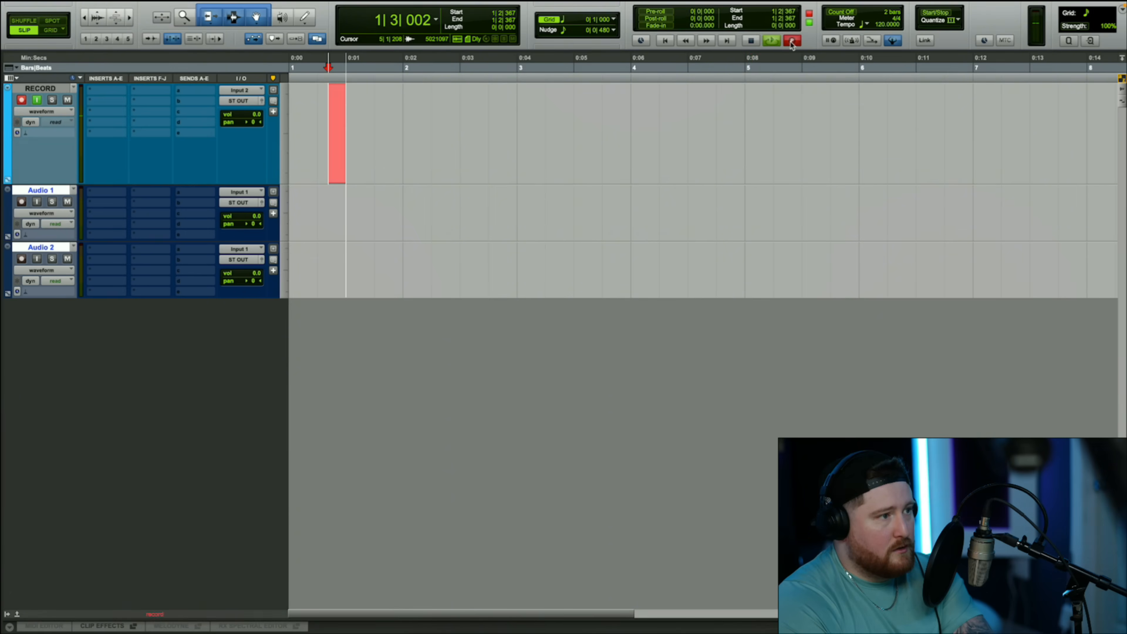
key("space")
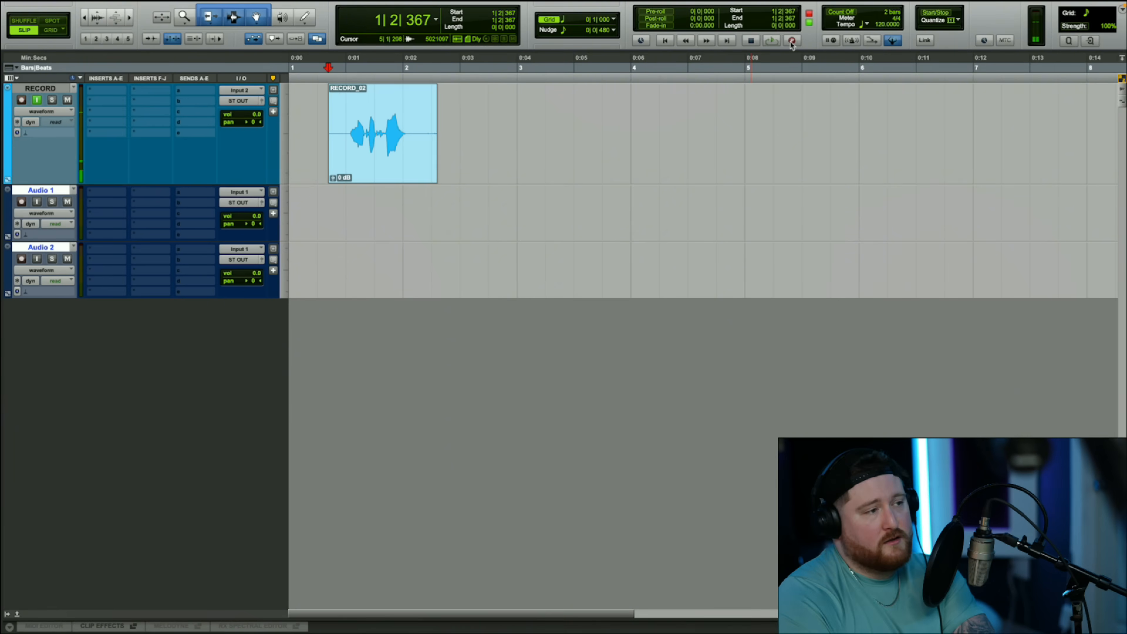
left_click(379, 166)
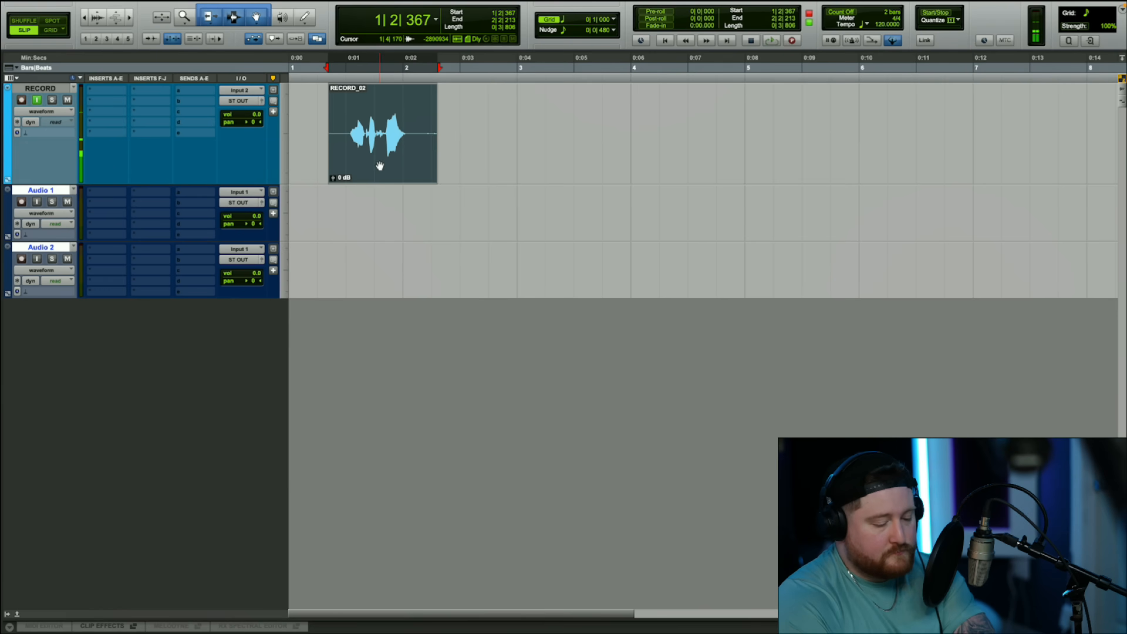
key("Delete")
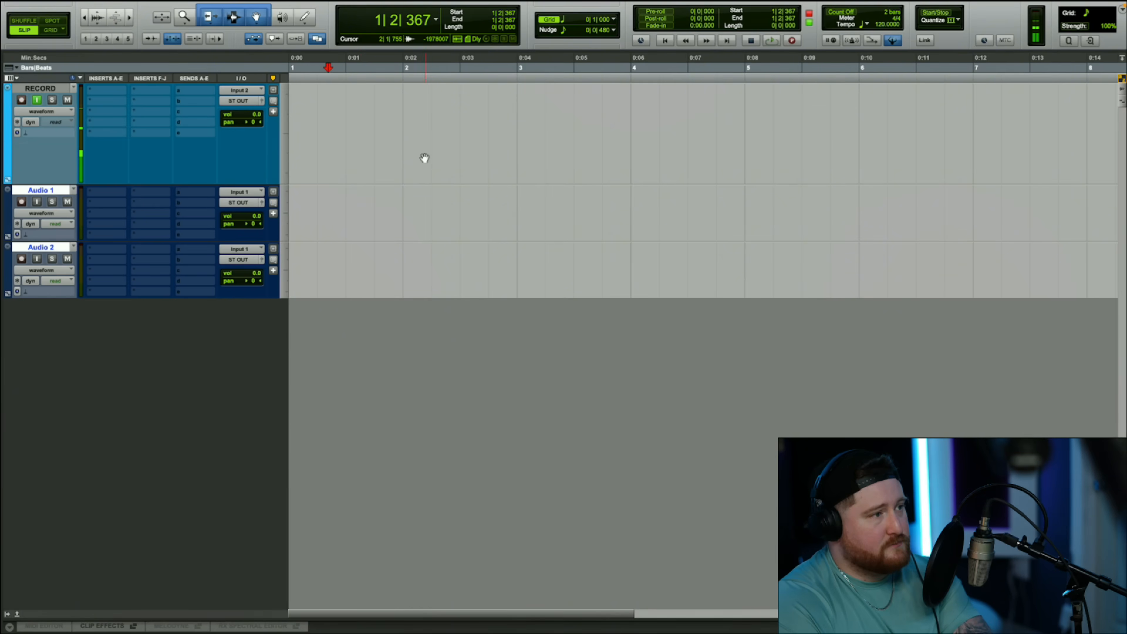
- Record a third take on the RECORD track from the current start point, stop, and clear the clip
key("super+space")
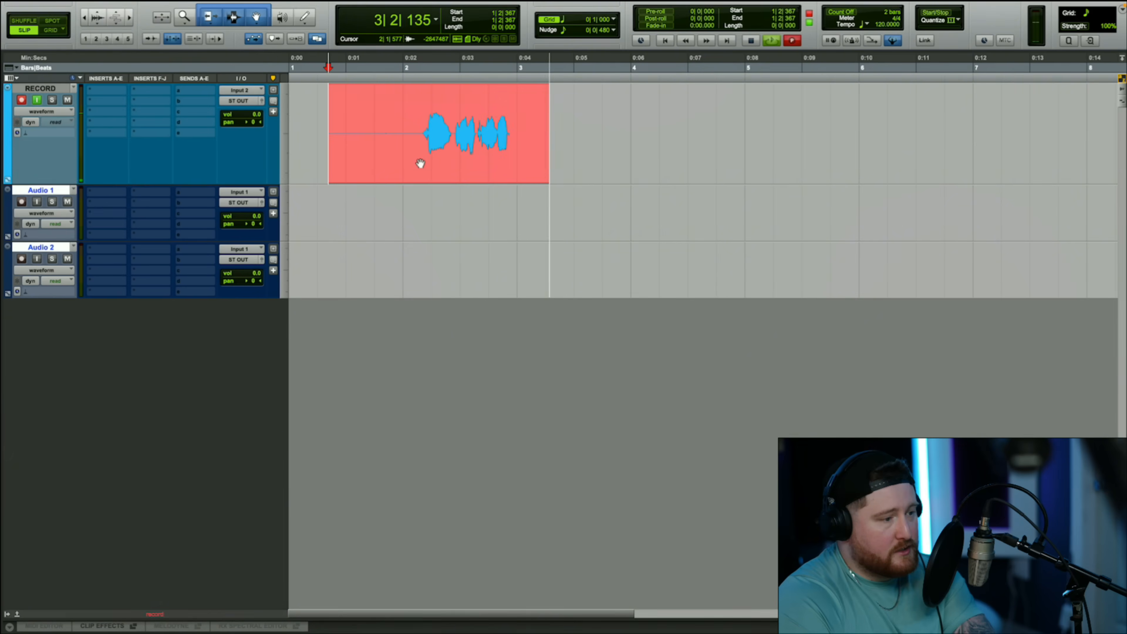
key("space")
right_click(469, 173)
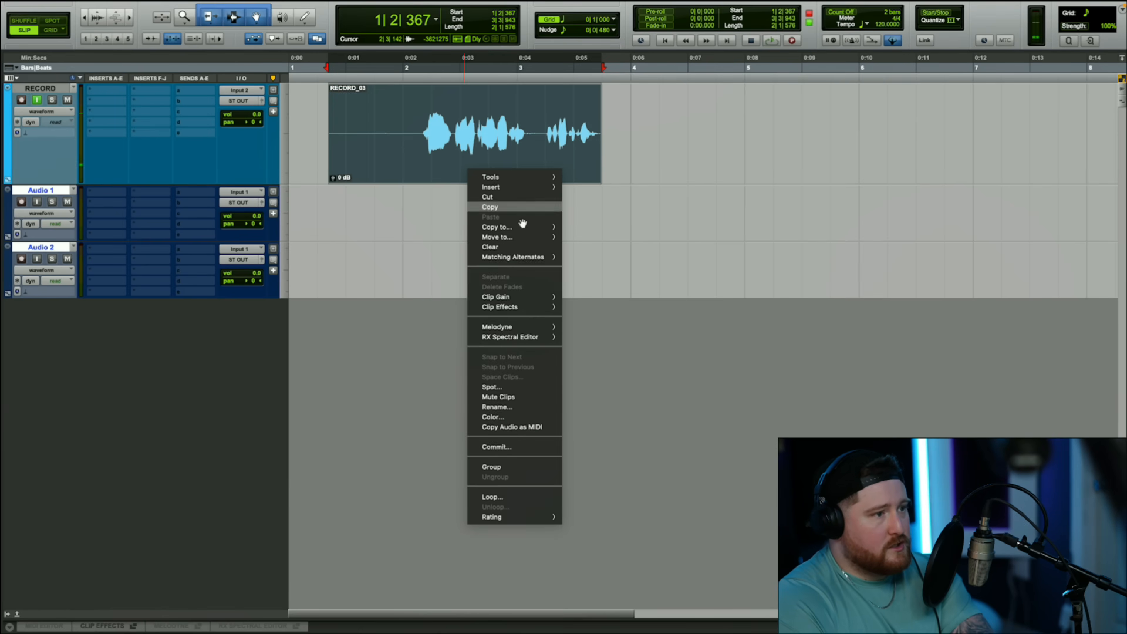
left_click(513, 248)
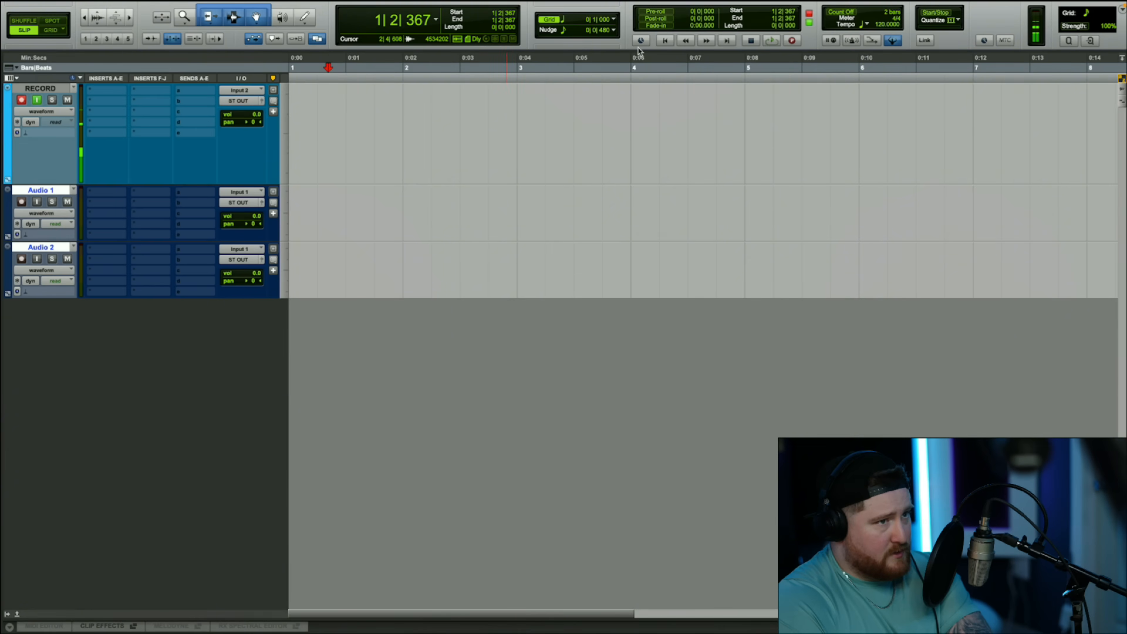
- Punch in on the RECORD track during playback, stop, and extend the clip's start back to where playback began
key("space")
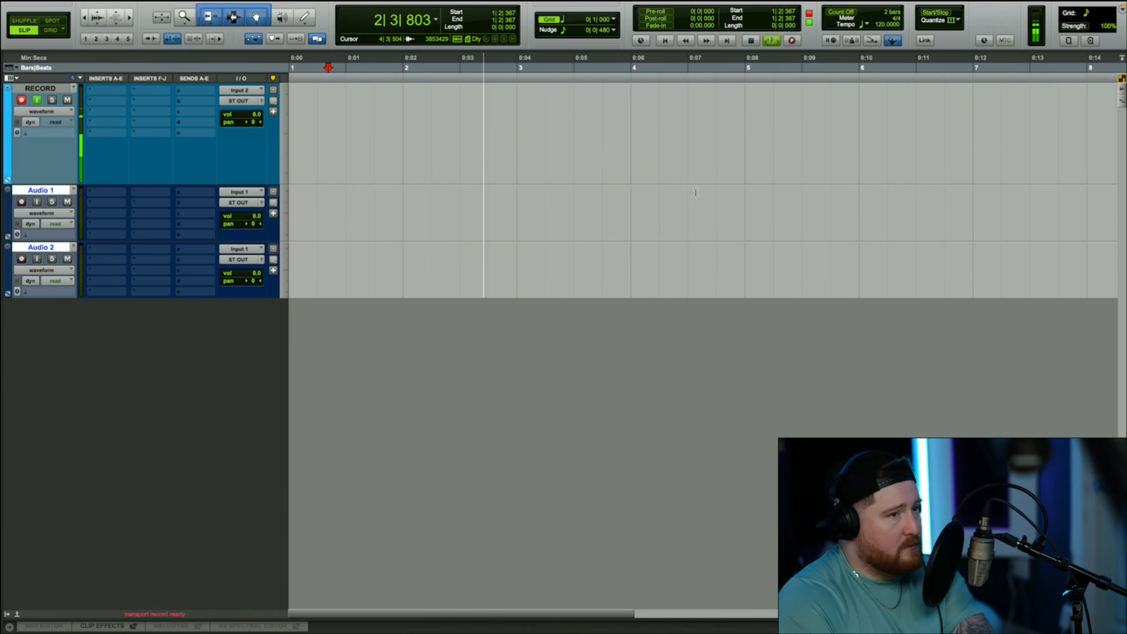
left_click(793, 41)
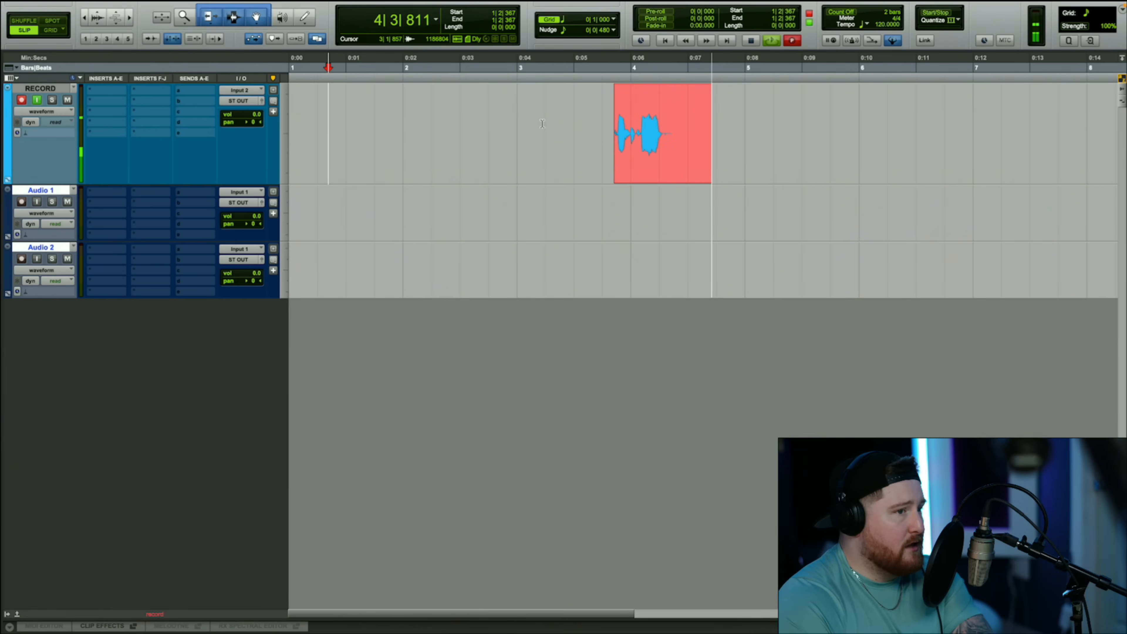
key("space")
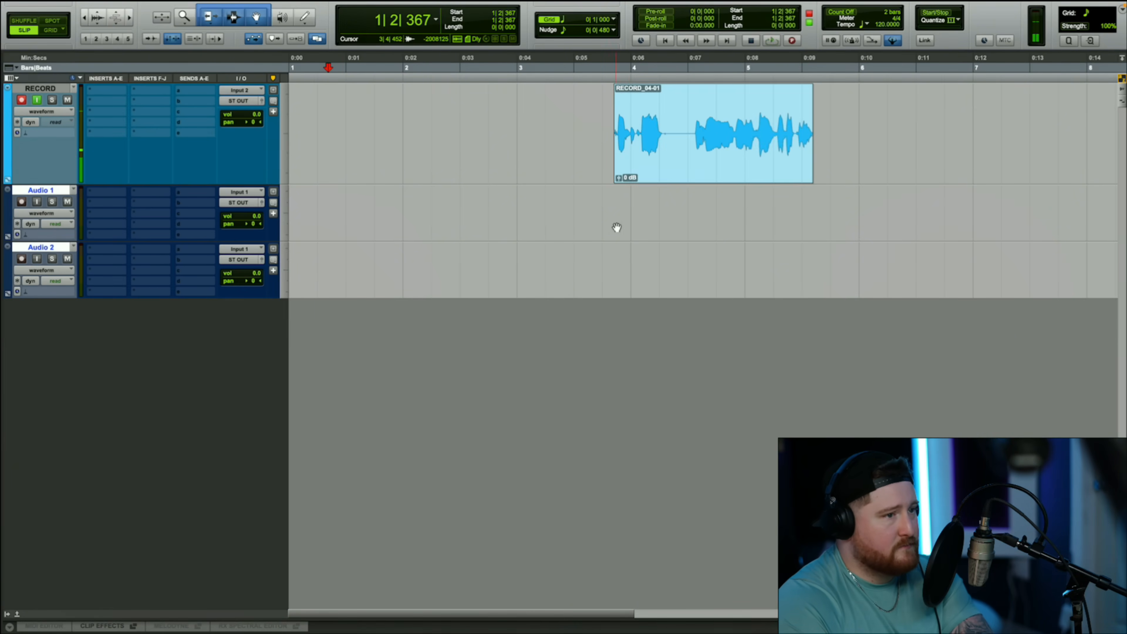
left_click_drag(616, 144, 329, 144)
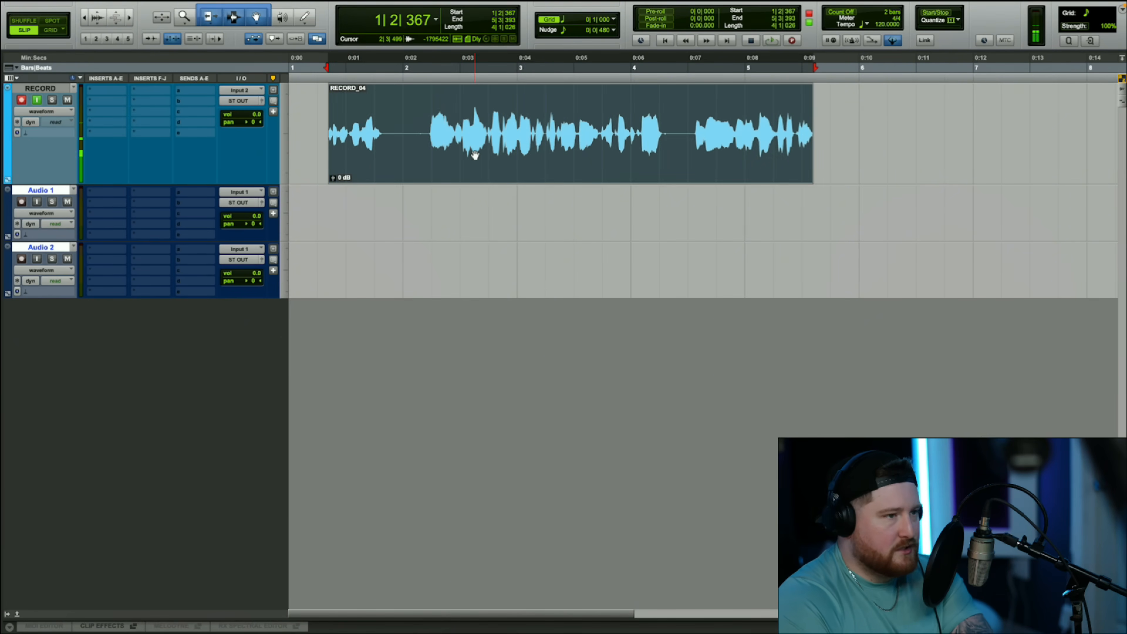
- Clear the existing clip from the RECORD track and record a new take there starting at about 1|2|823
right_click(522, 155)
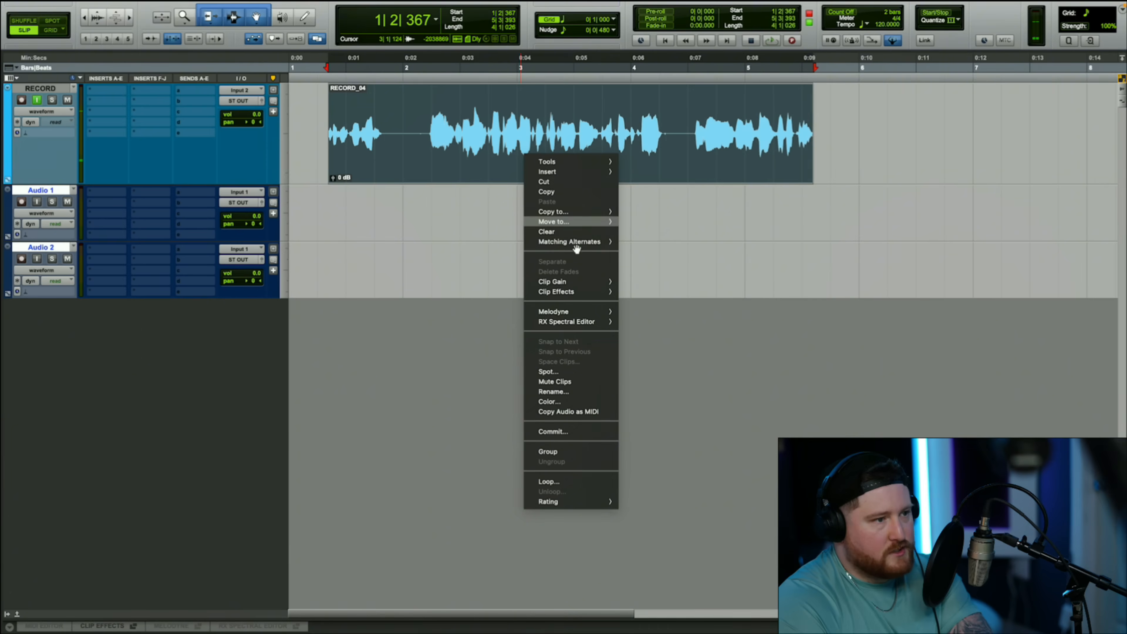
left_click(550, 231)
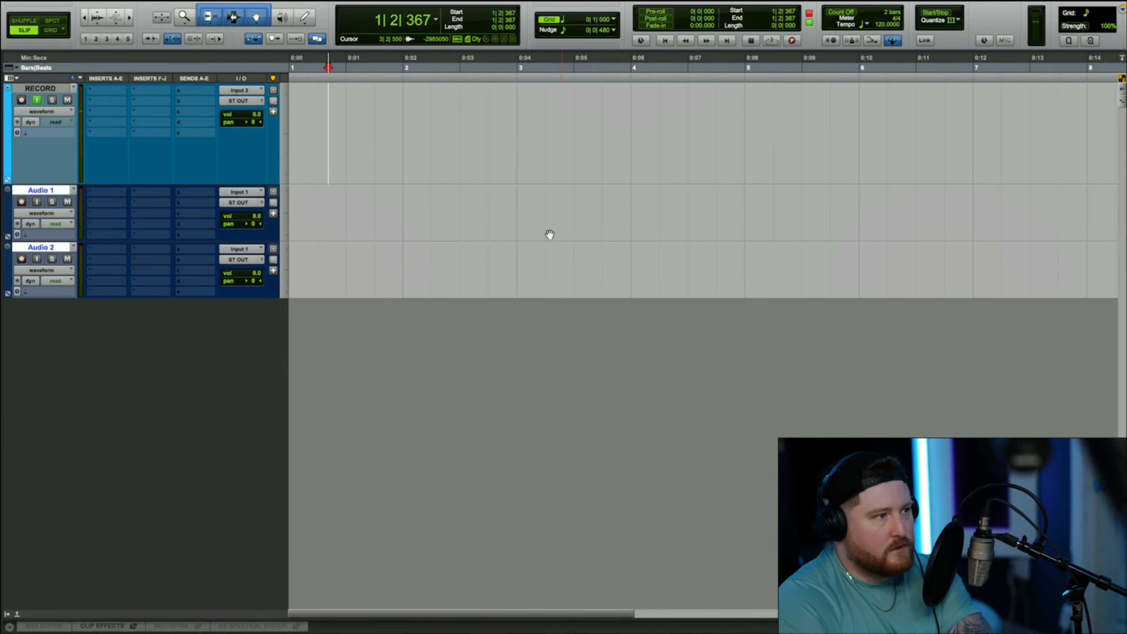
left_click(322, 62)
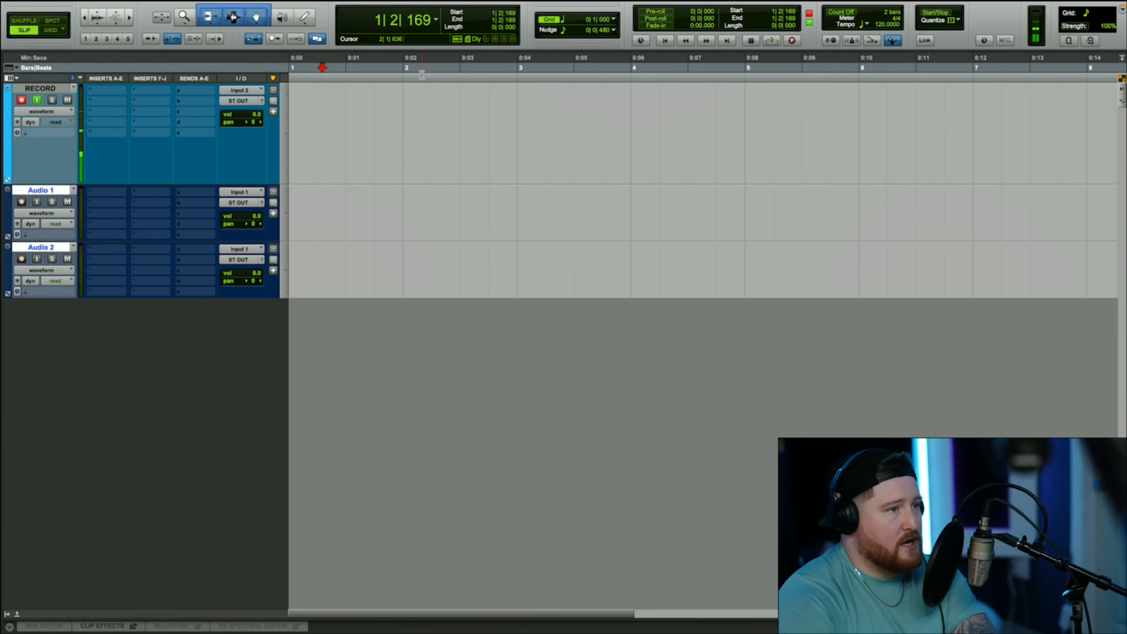
left_click(343, 67)
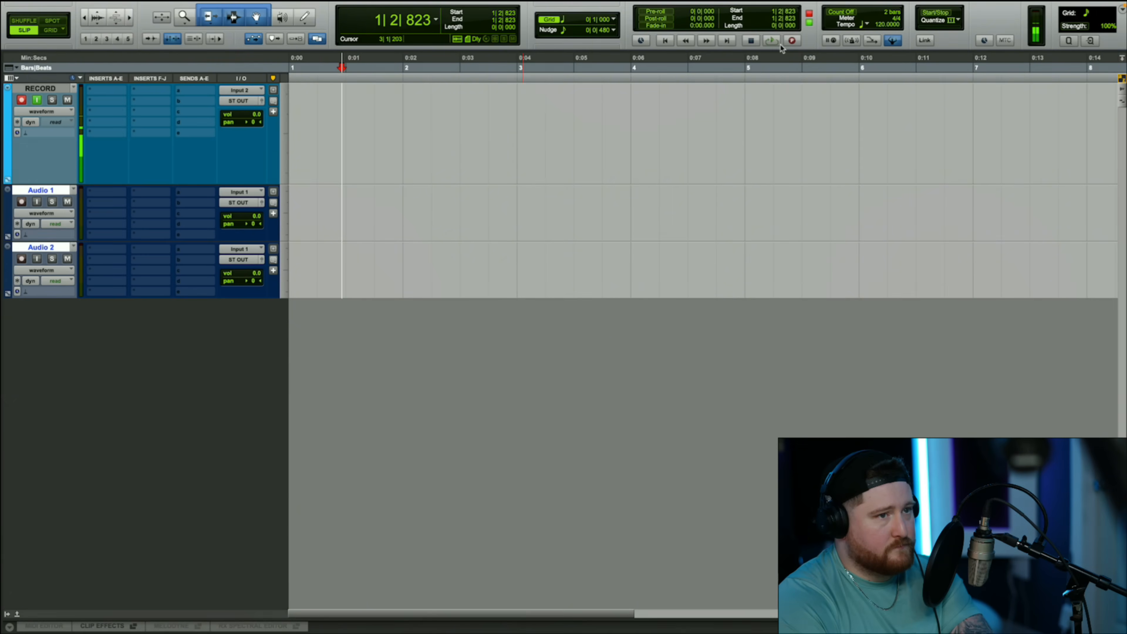
key("super+space")
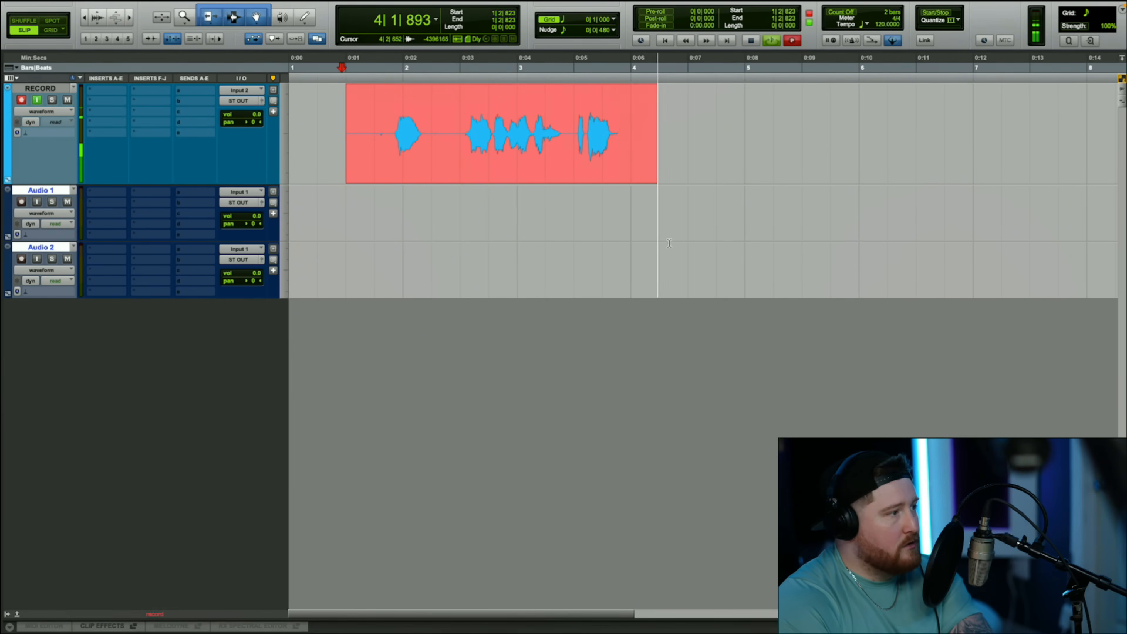
key("space")
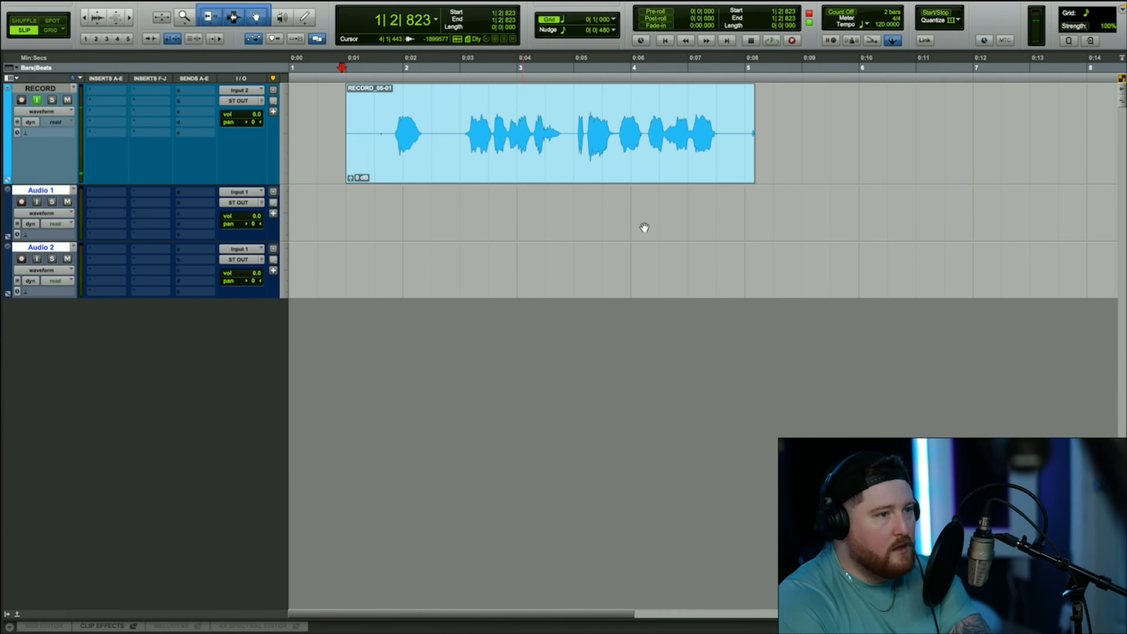
- Move the new take down to Audio 1 and trim its silent ends so it spans about 1|4|447 to 4|4|257
left_click_drag(754, 142, 745, 142)
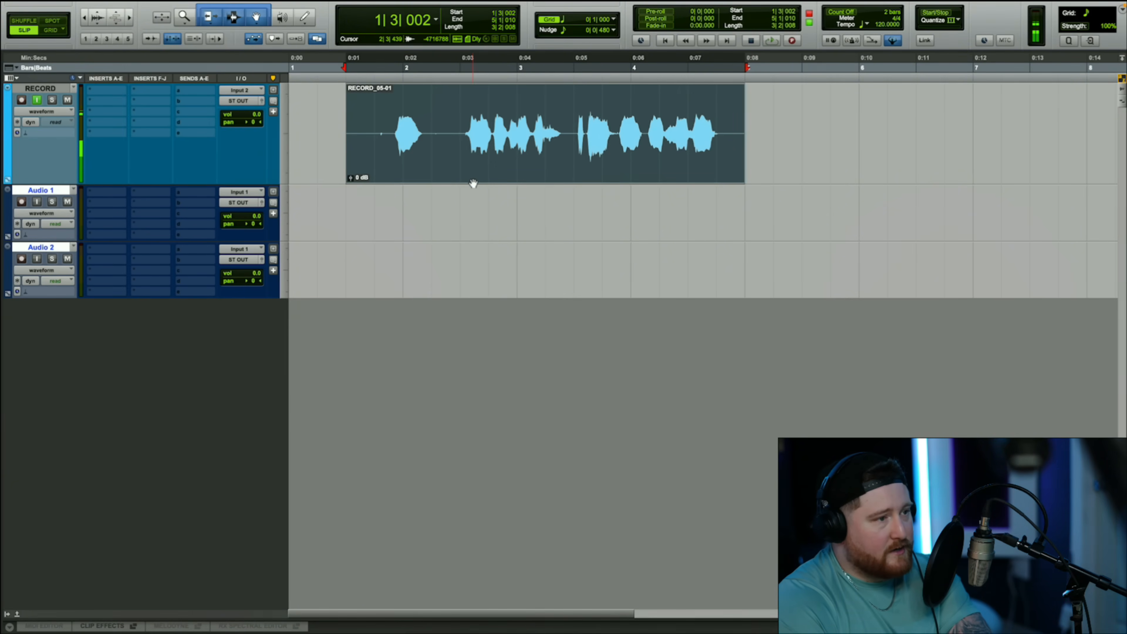
left_click_drag(471, 180, 473, 222)
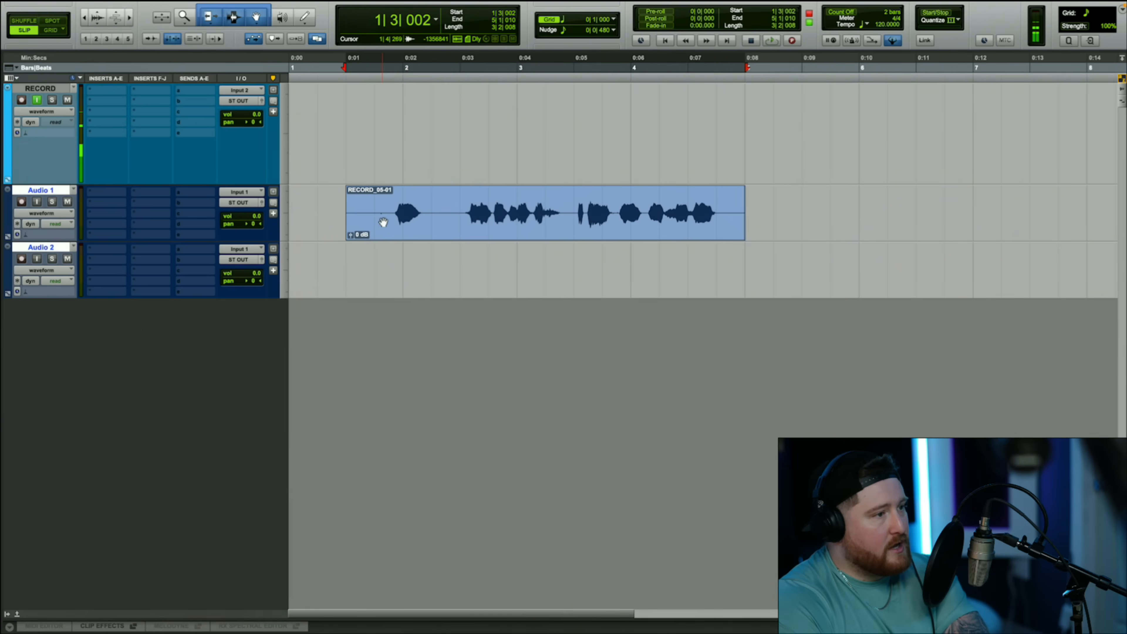
left_click(388, 200)
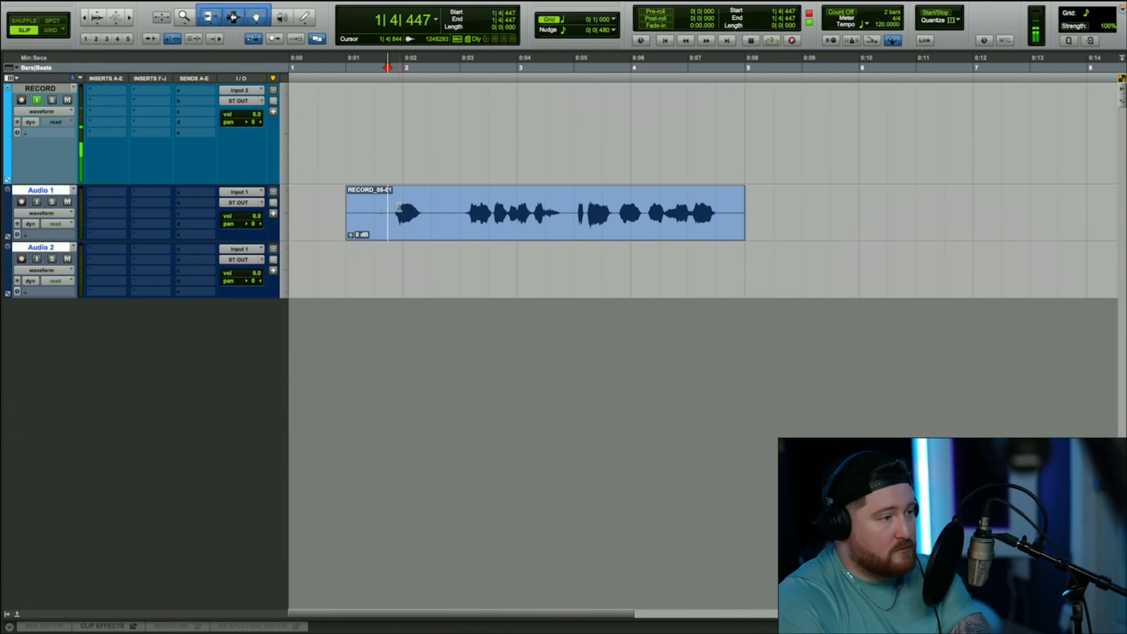
key("a")
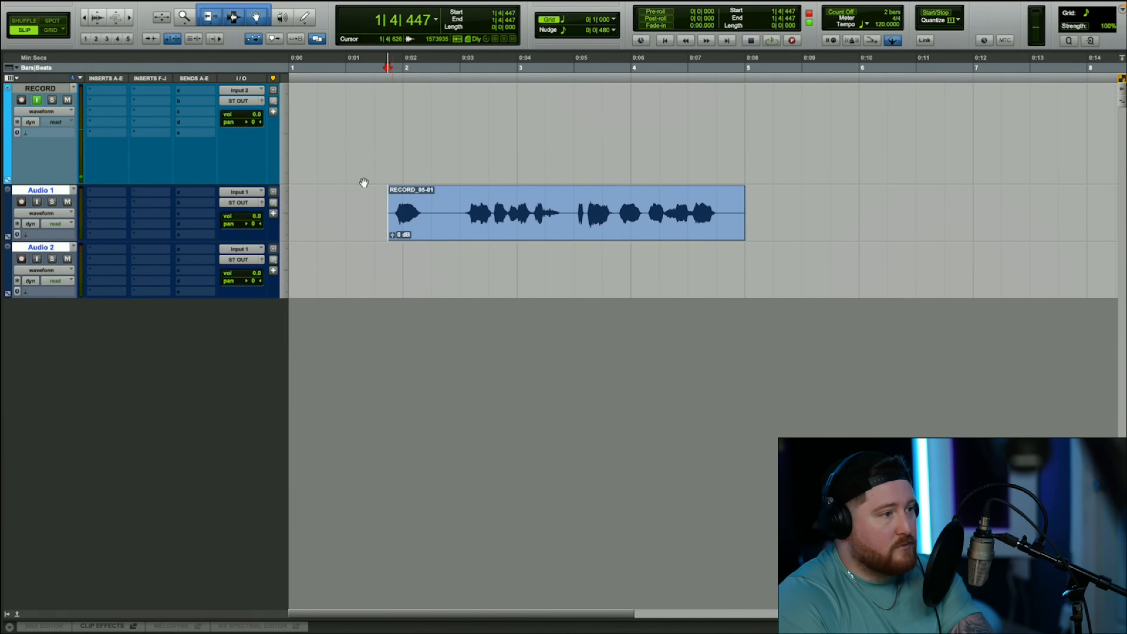
left_click(724, 199)
key("s")
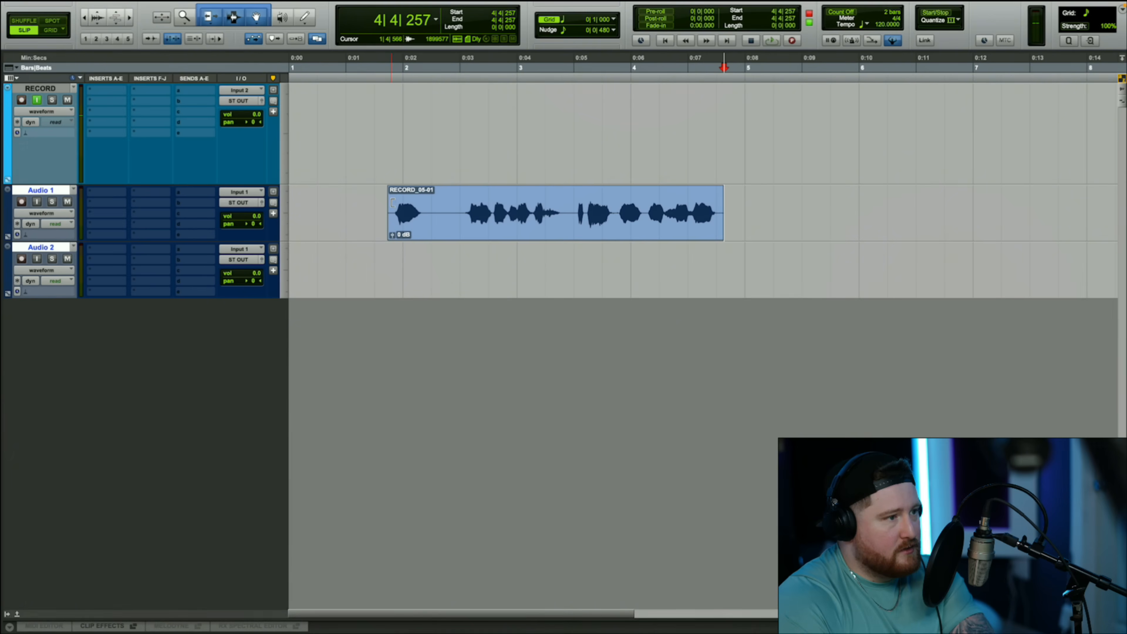
- With the Smart Tool, add a fade-in of about 0|0|258 and a fade-out of about 0|0|377 to the Audio 1 clip
left_click_drag(390, 192, 396, 193)
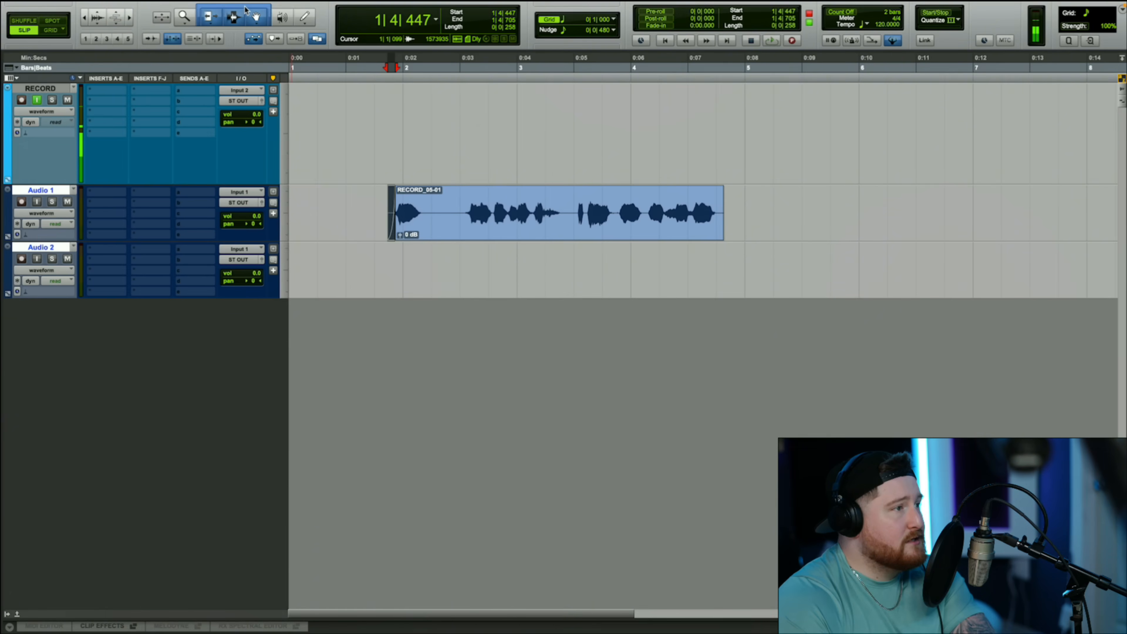
left_click(258, 19)
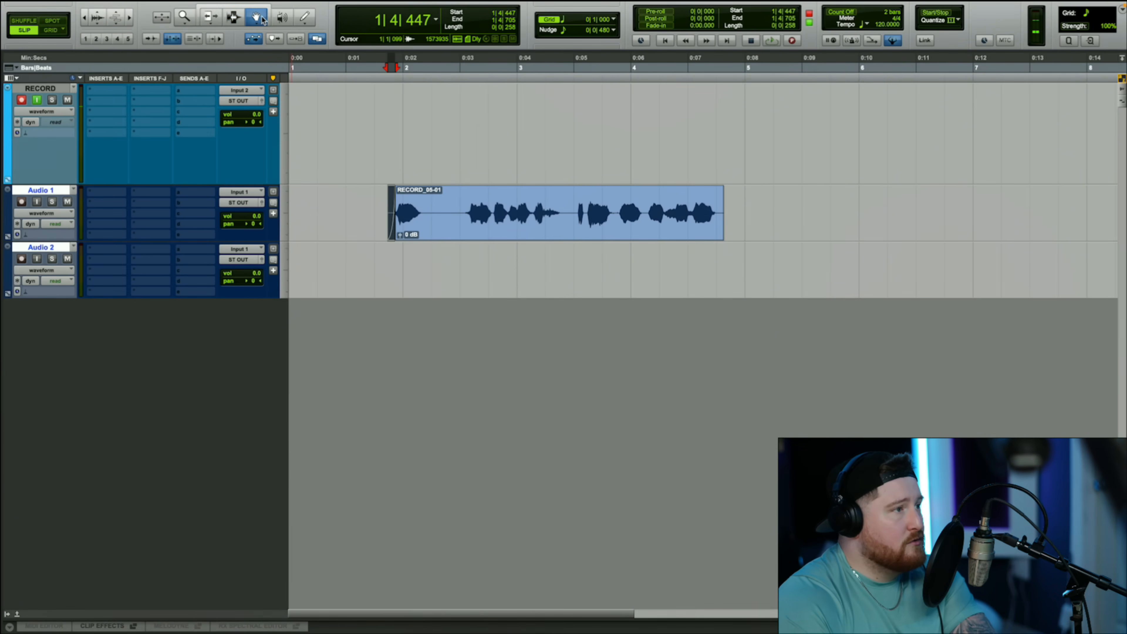
left_click(209, 17)
left_click(233, 18)
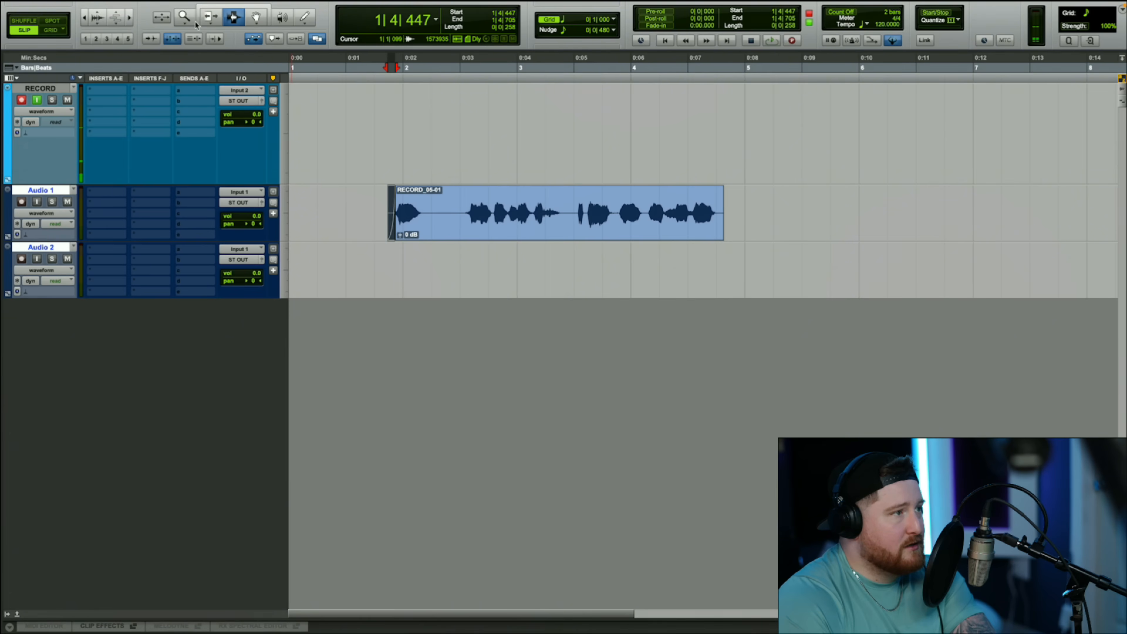
left_click(220, 9)
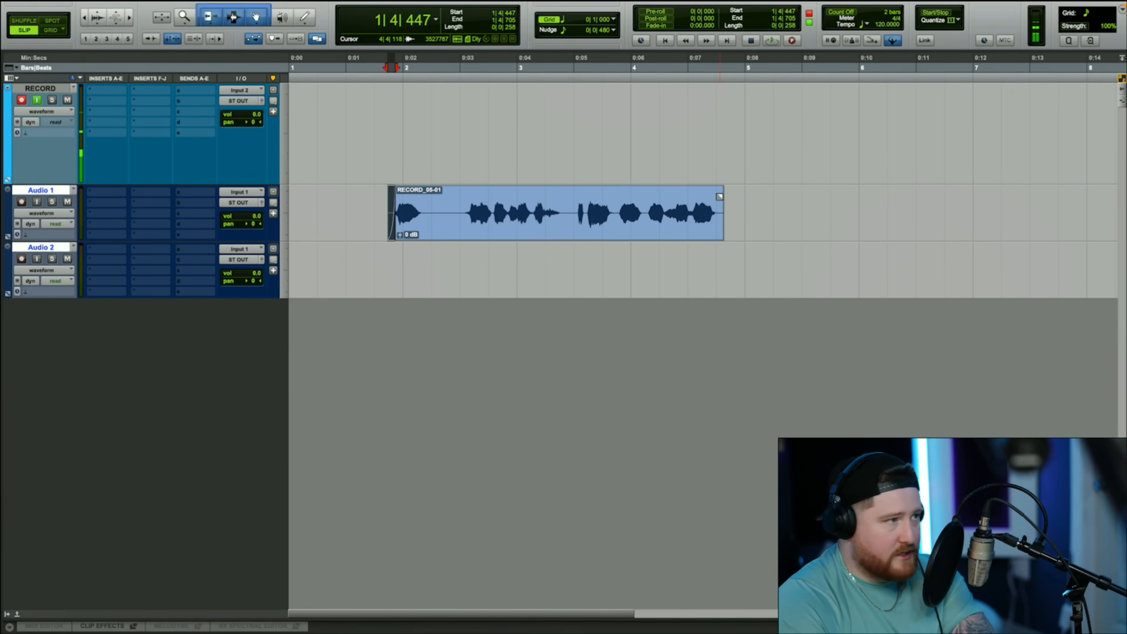
left_click_drag(719, 197, 714, 223)
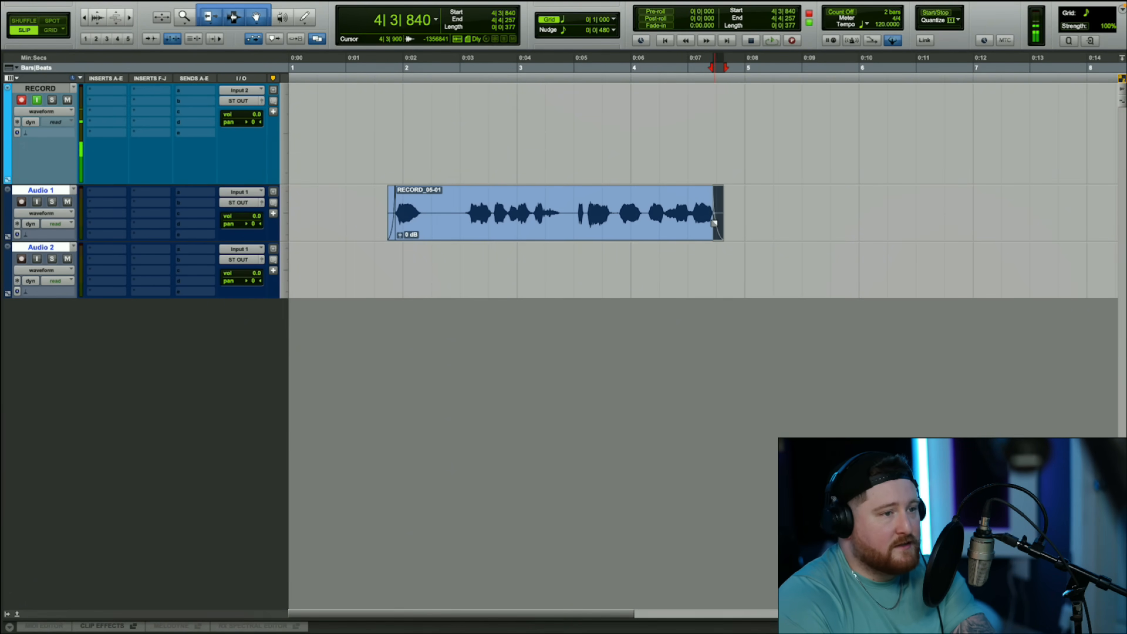
- Record another take on the RECORD track starting at about 2|3|400, overlapping the Audio 1 clip, and stop
scroll(565, 226, "right", 5)
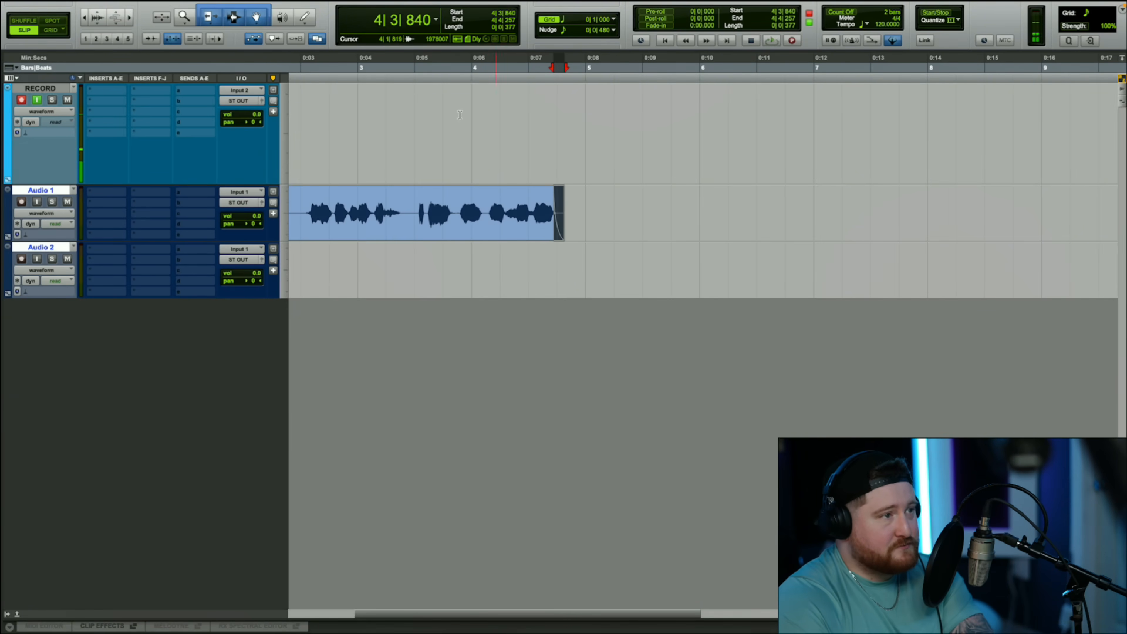
scroll(418, 94, "left", 3)
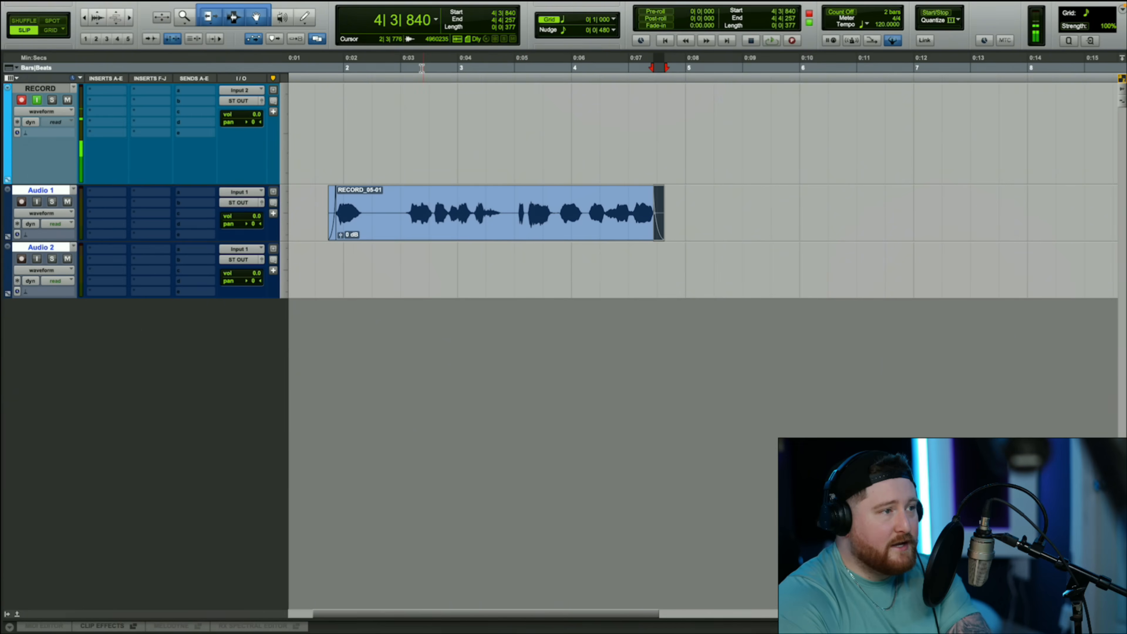
left_click(412, 67)
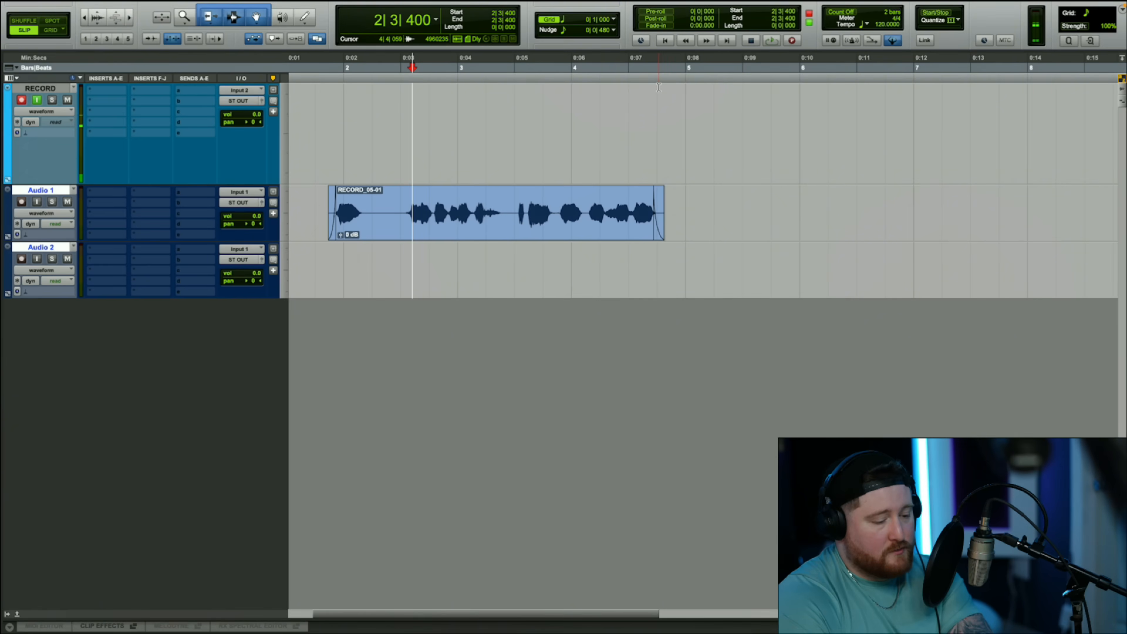
left_click(793, 40)
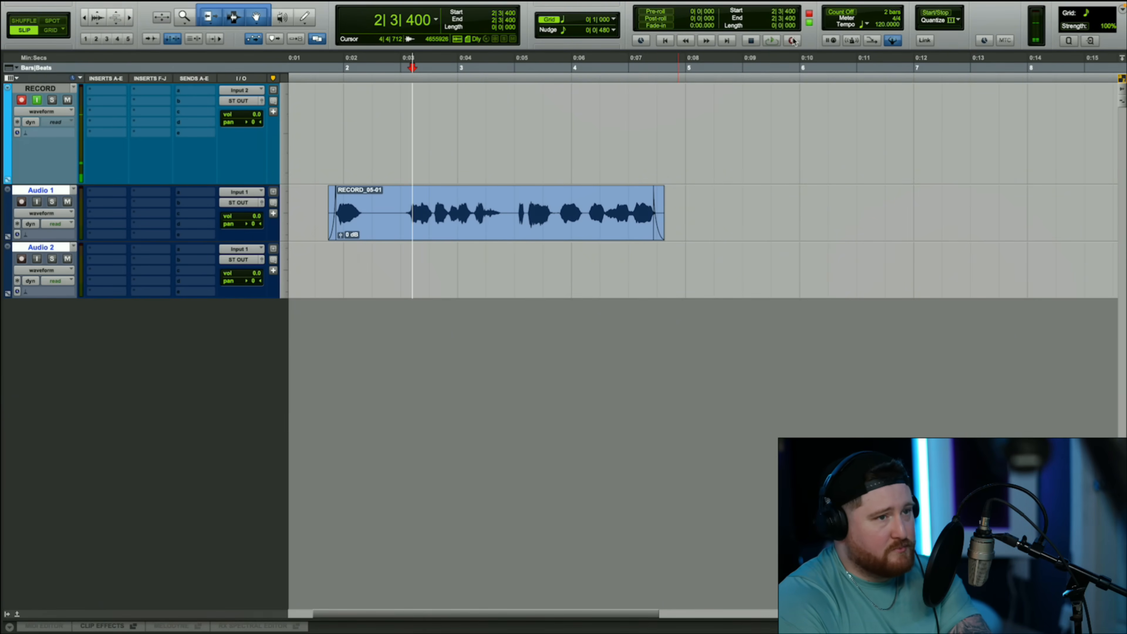
key("space")
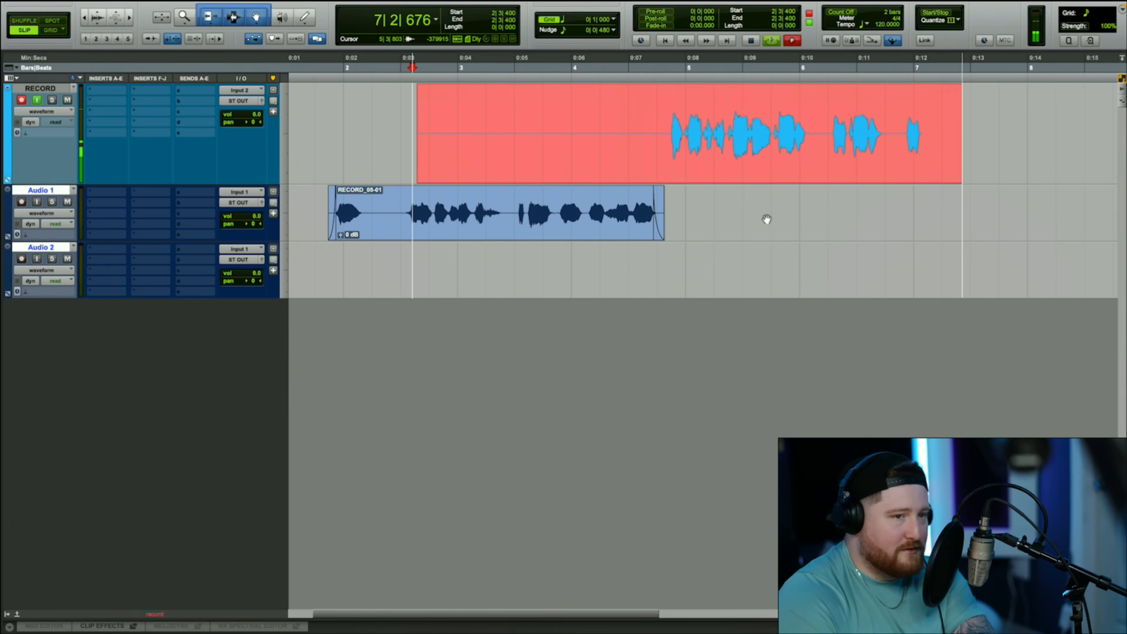
key("space")
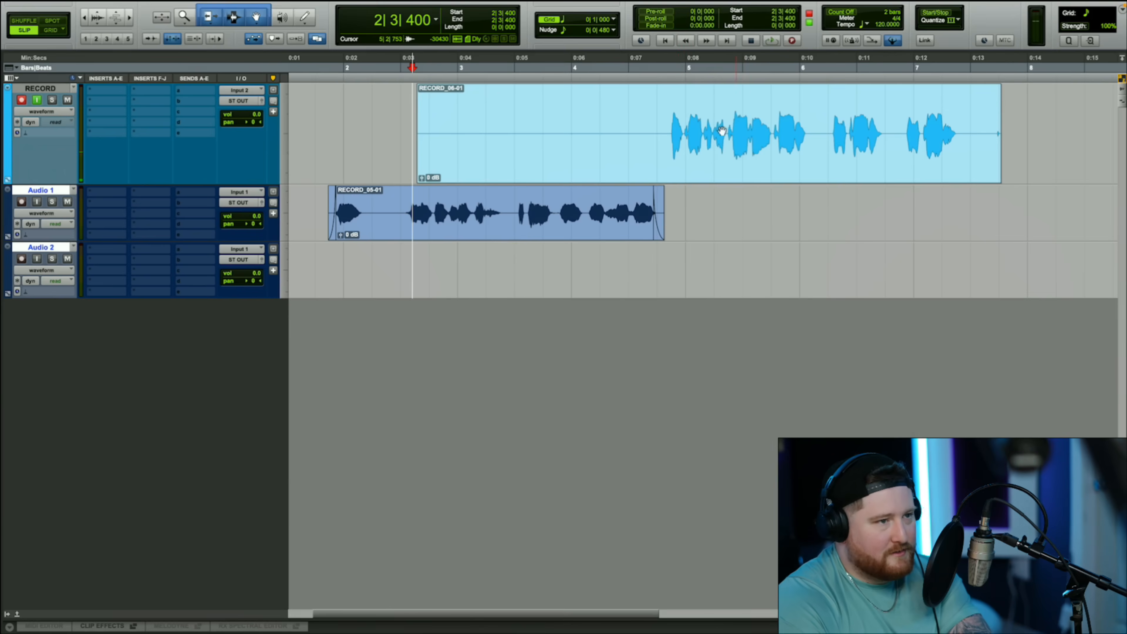
- Trim the silence off both ends of the new RECORD clip so it spans about 4|4|098 to 7|2|818
left_click(660, 110)
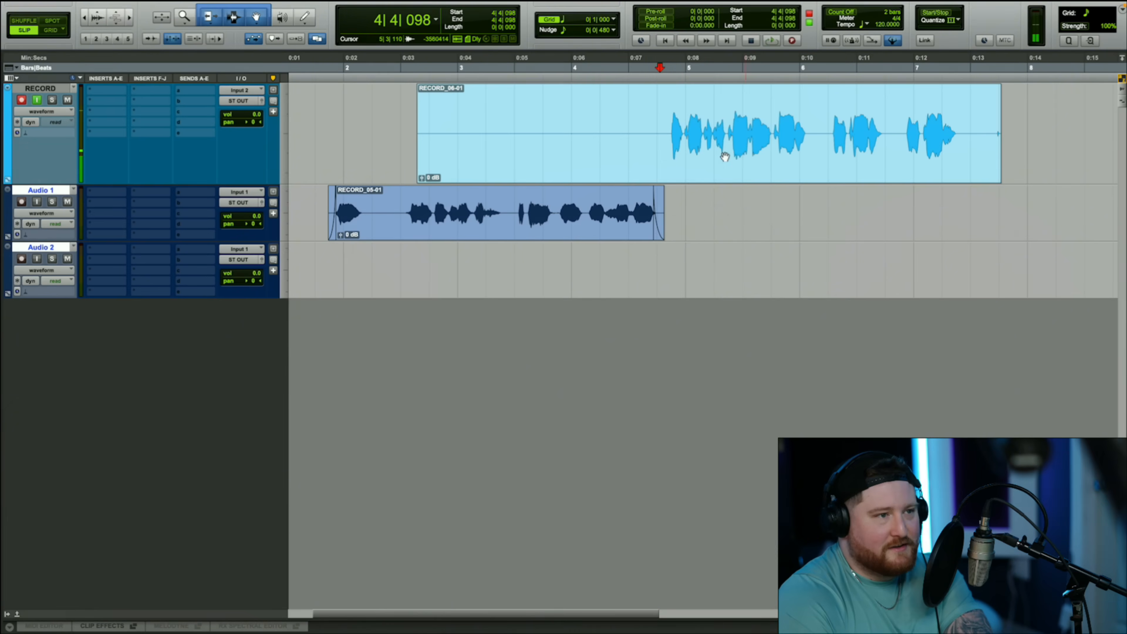
key("a")
left_click(966, 115)
key("s")
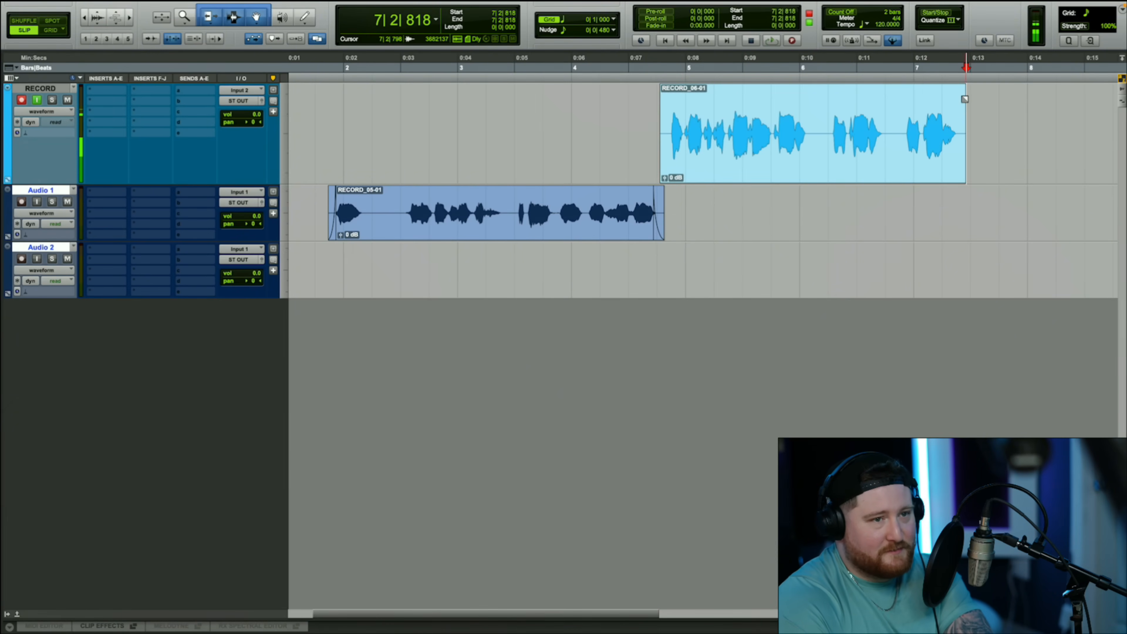
- Add a short fade-out and fade-in to the trimmed RECORD clip and move it down to Audio 2
left_click_drag(965, 98, 955, 97)
left_click_drag(661, 97, 668, 101)
left_click_drag(714, 180, 716, 265)
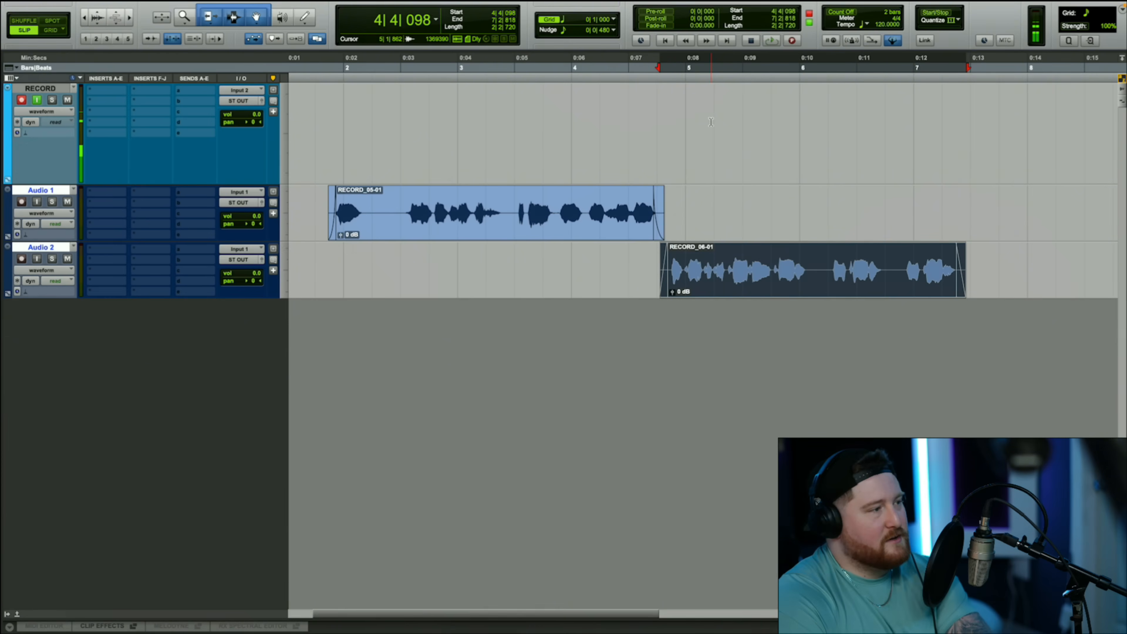
- Place the start point at about 4|1|924, put the transport in record pause, and record another take on the RECORD track
scroll(664, 186, "down", 1)
scroll(660, 184, "right", 5)
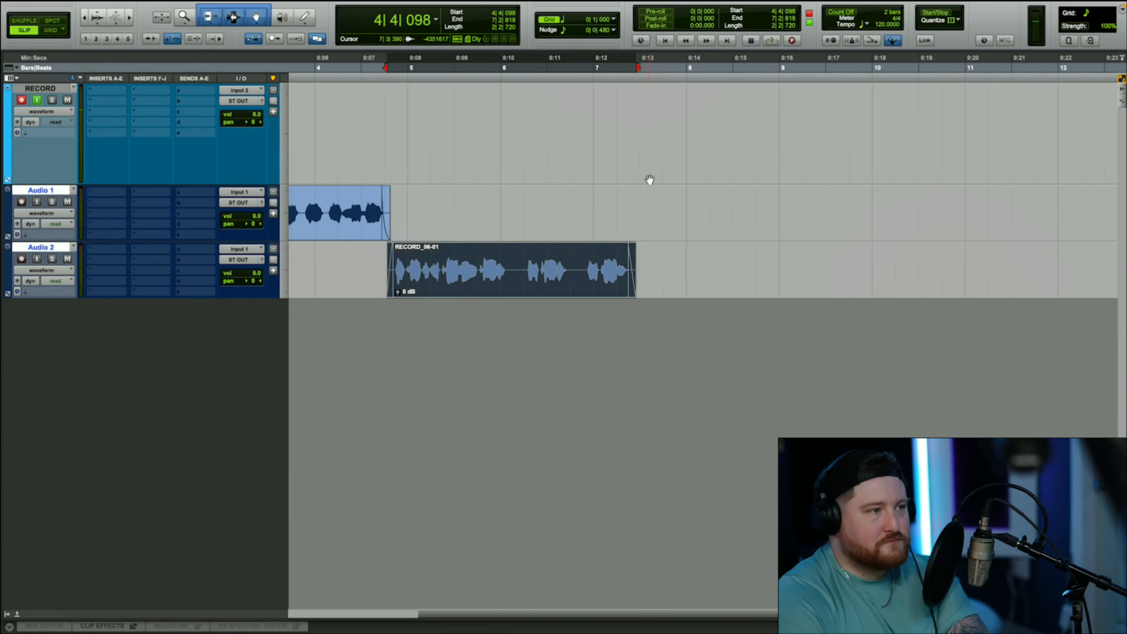
scroll(646, 181, "left", 3)
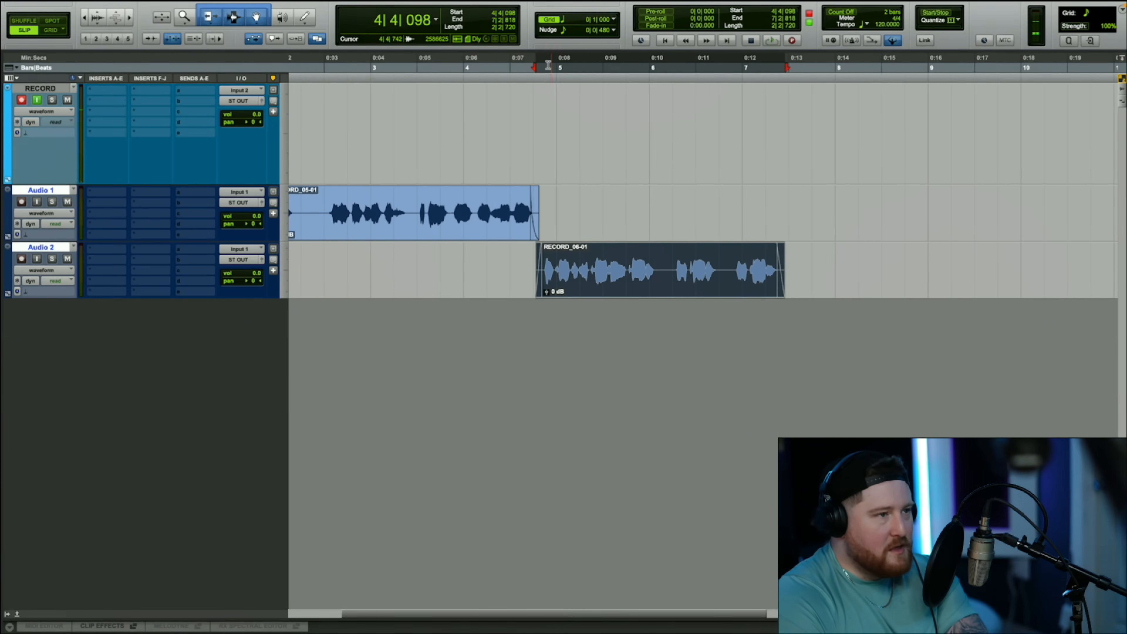
left_click(503, 66)
left_click(486, 66)
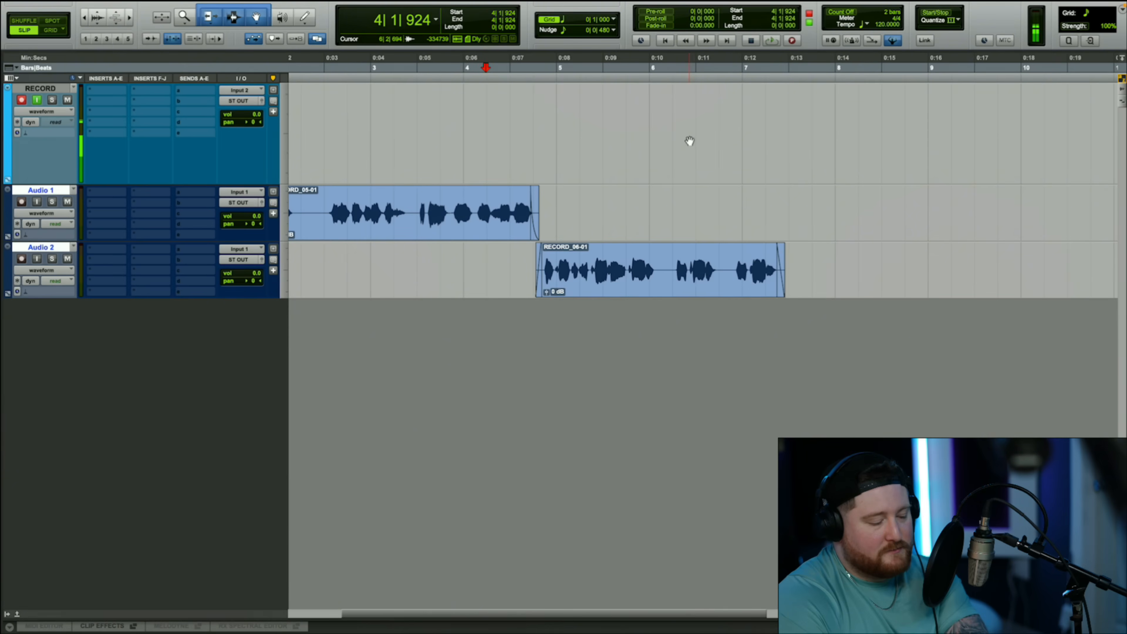
key("super+shift+space")
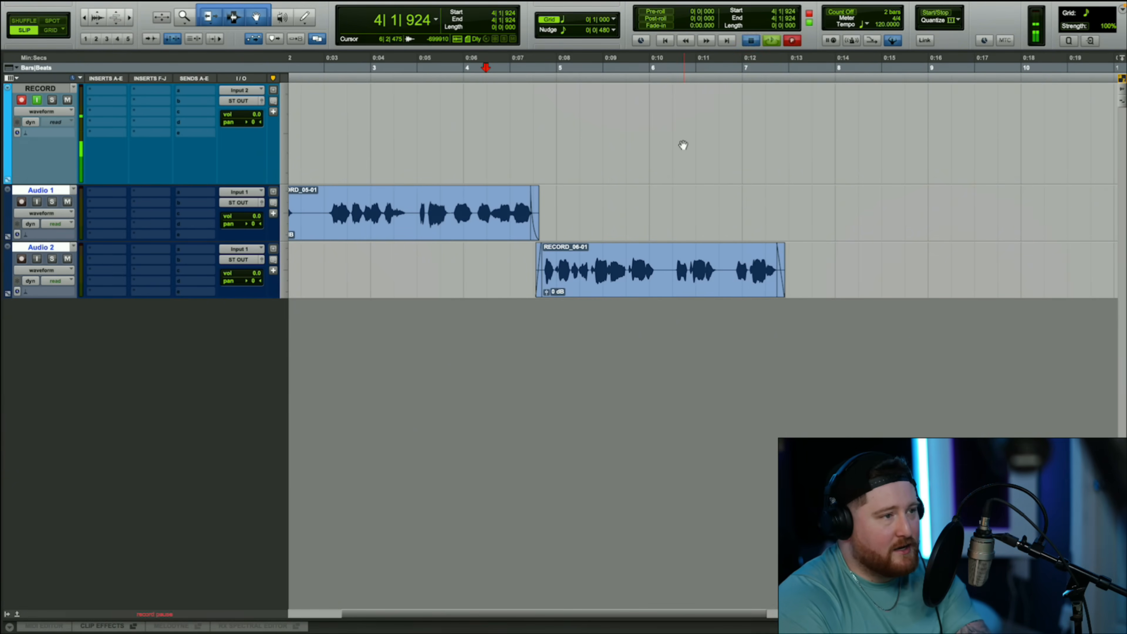
key("space")
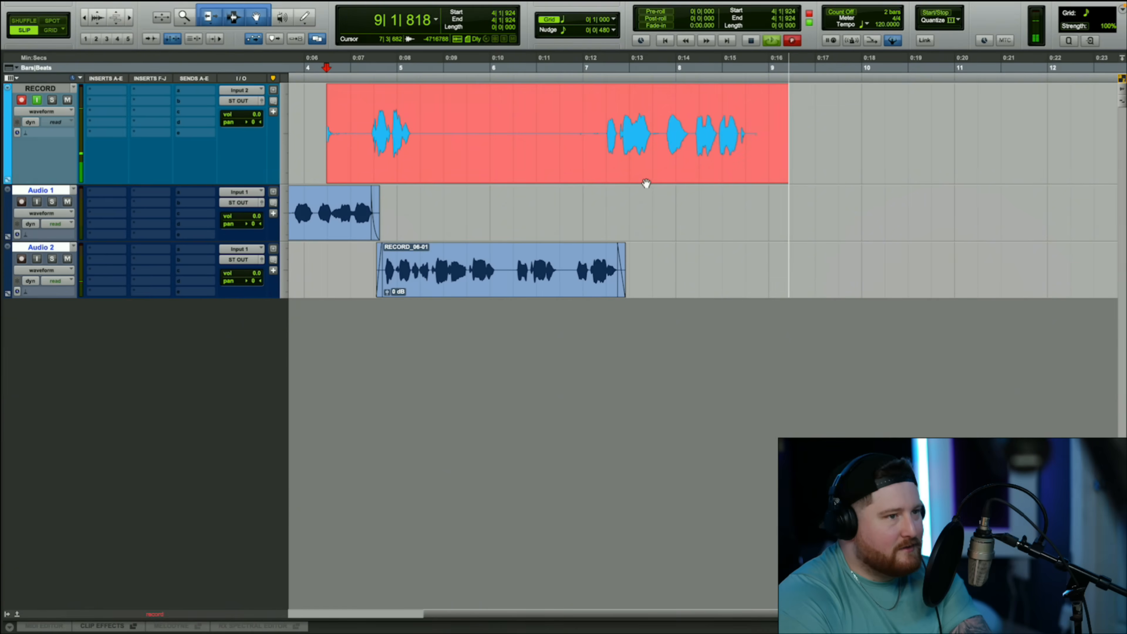
key("space")
- Trim the new take's start to about 7|1|706 and move the clip down to Audio 1
left_click(598, 111)
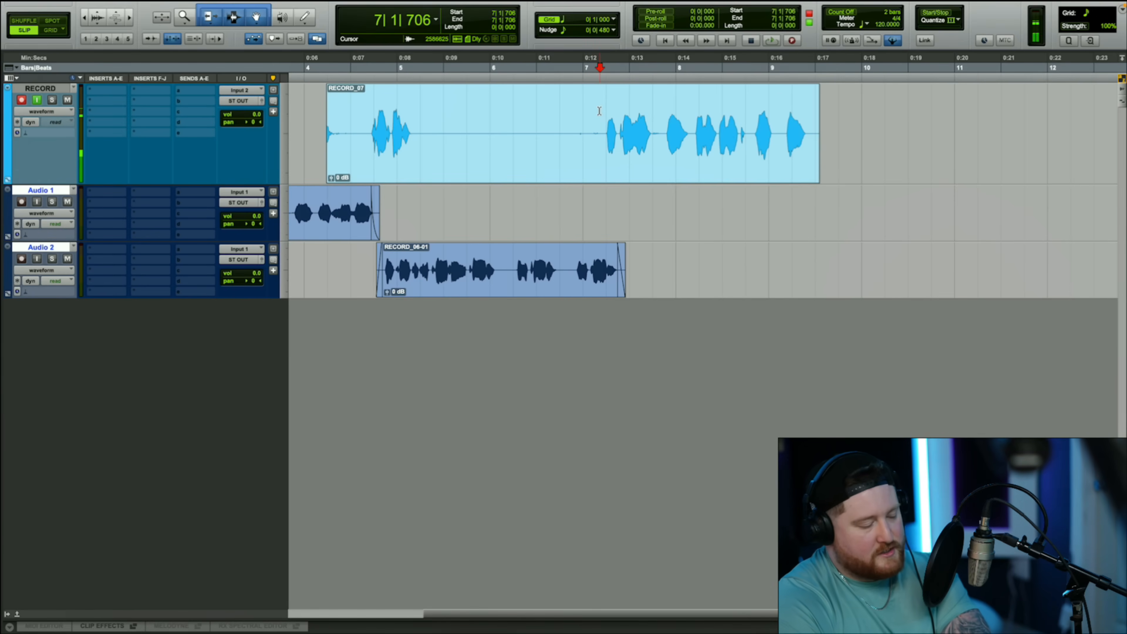
key("a")
left_click_drag(650, 175, 657, 208)
left_click(833, 200)
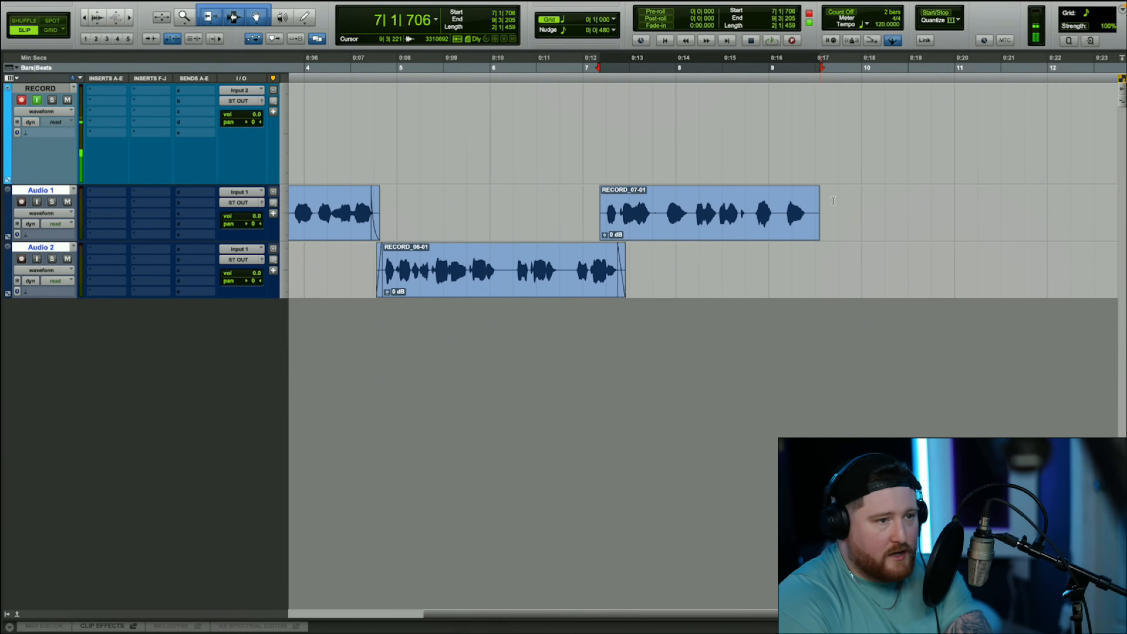
- Trim the second Audio 1 clip's end to about 9|2|889 and add a fade-in of about 0|0|268 and fade-out of about 0|0|316
left_click_drag(819, 219, 813, 220)
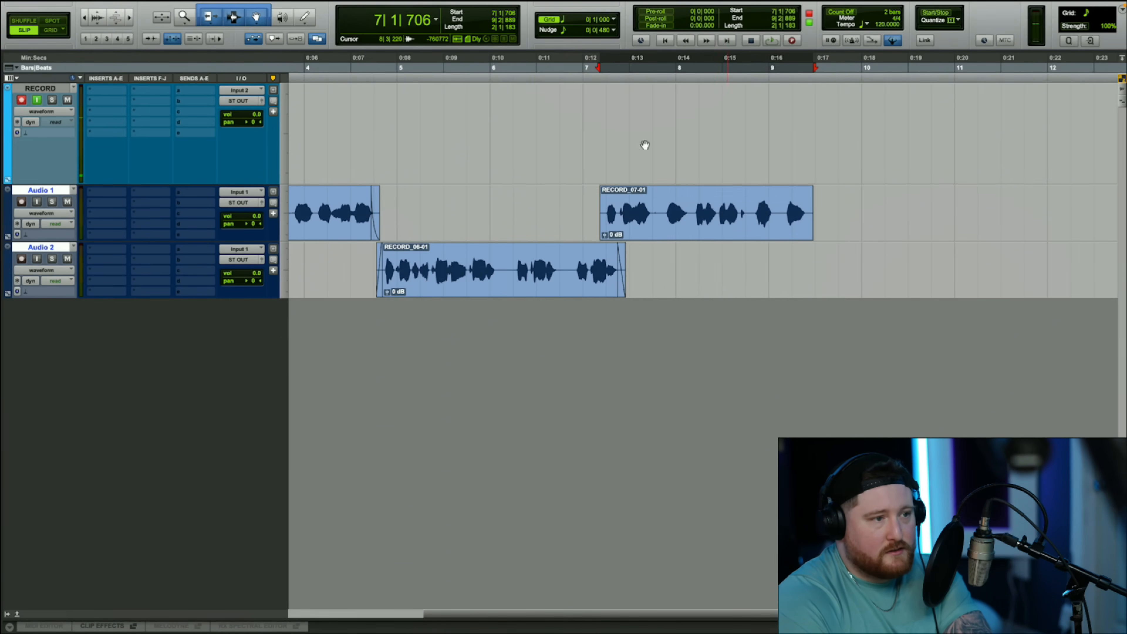
left_click_drag(600, 195, 607, 195)
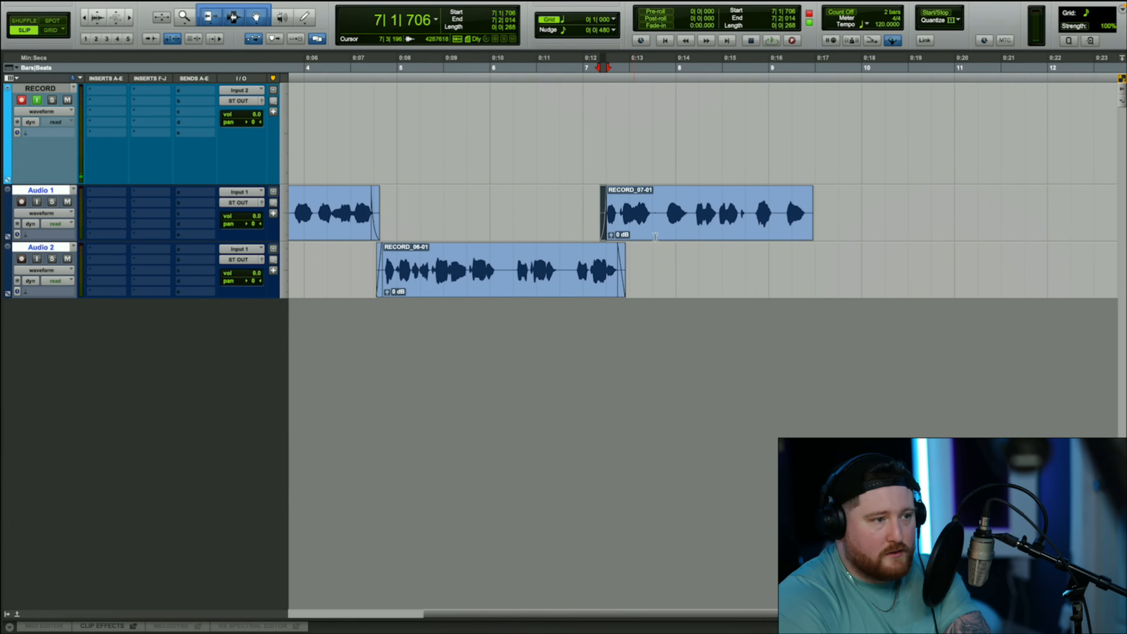
left_click_drag(811, 193, 805, 193)
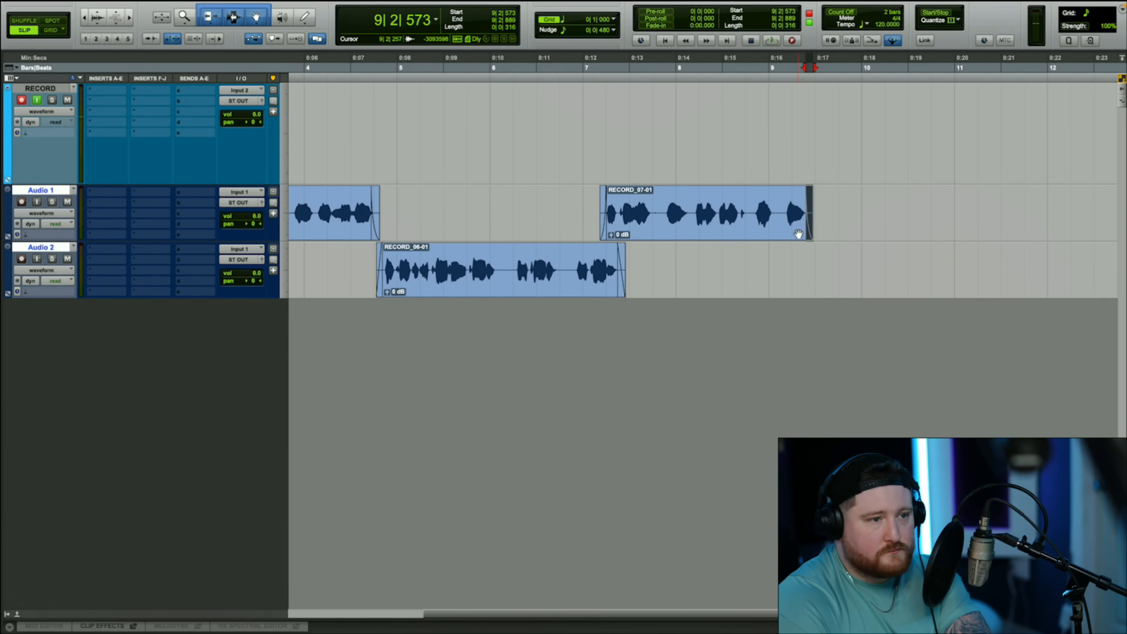
- Select the second Audio 1 clip, and place the edit cursor just past its end at about 9|2|912
scroll(586, 183, "left", 3)
scroll(586, 183, "down", 2)
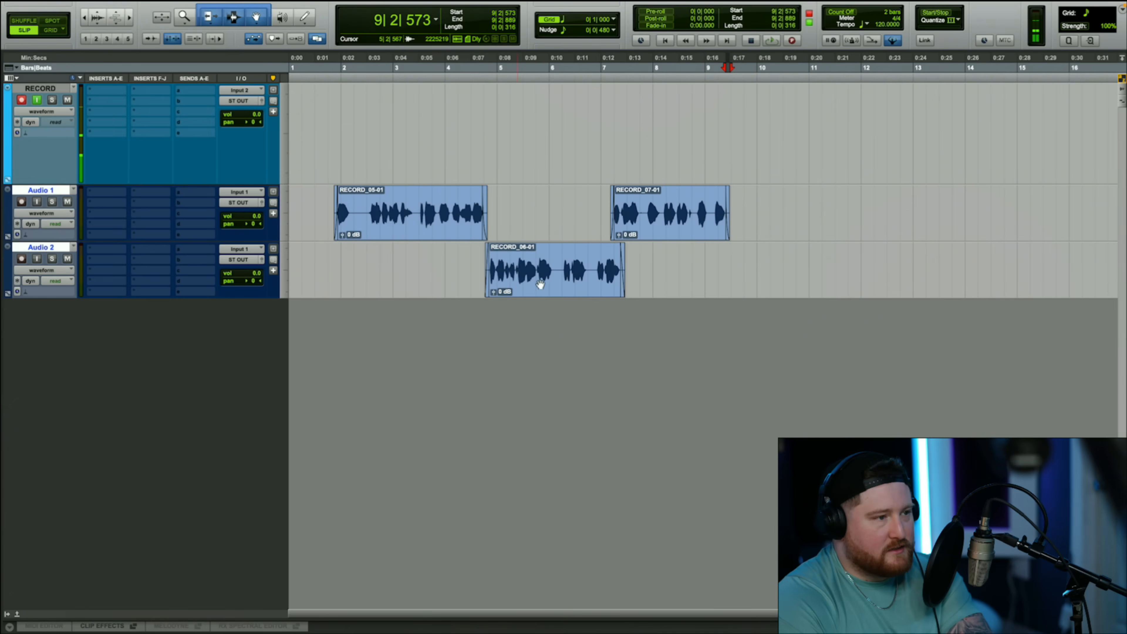
mouse_move(655, 233)
left_mouse_down()
mouse_move(654, 261)
mouse_move(652, 234)
left_mouse_up()
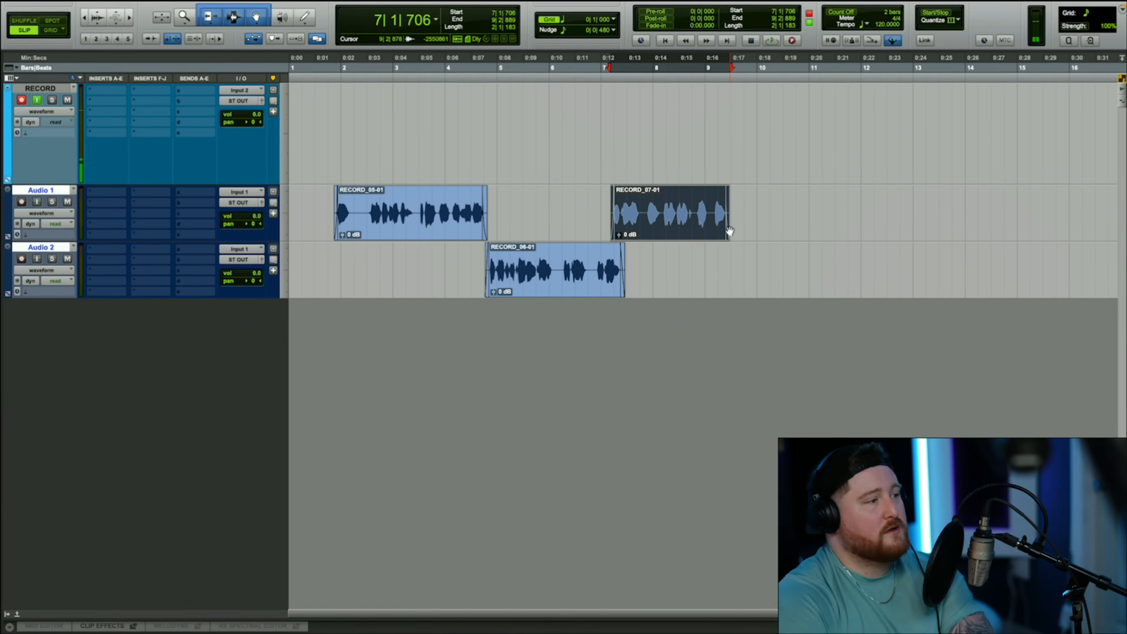
key("r")
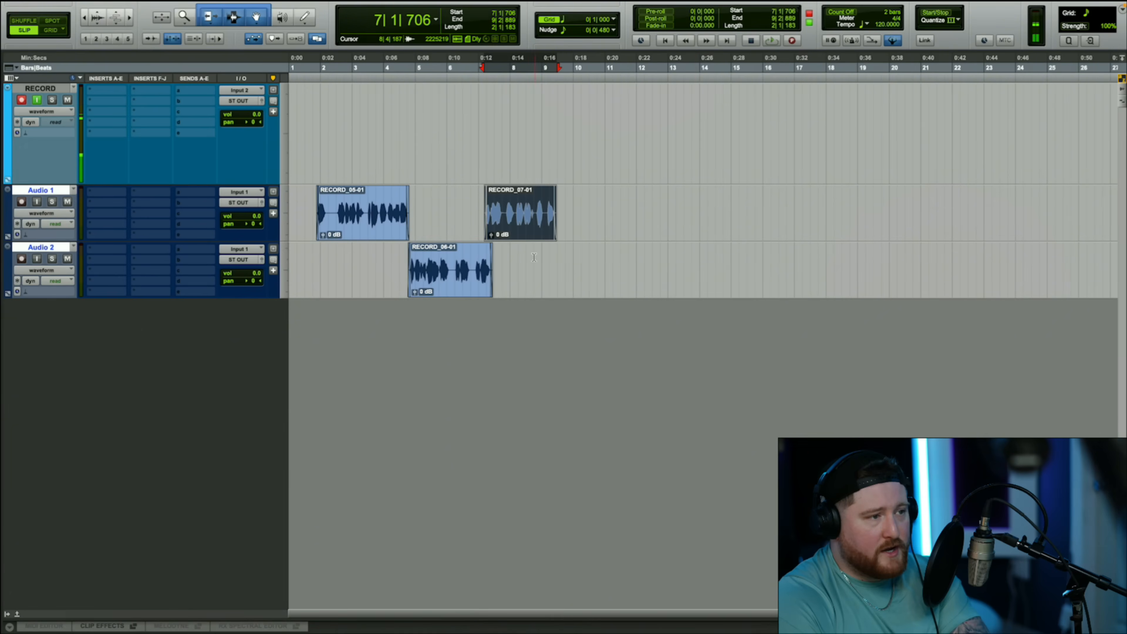
left_click(560, 271)
key("t")
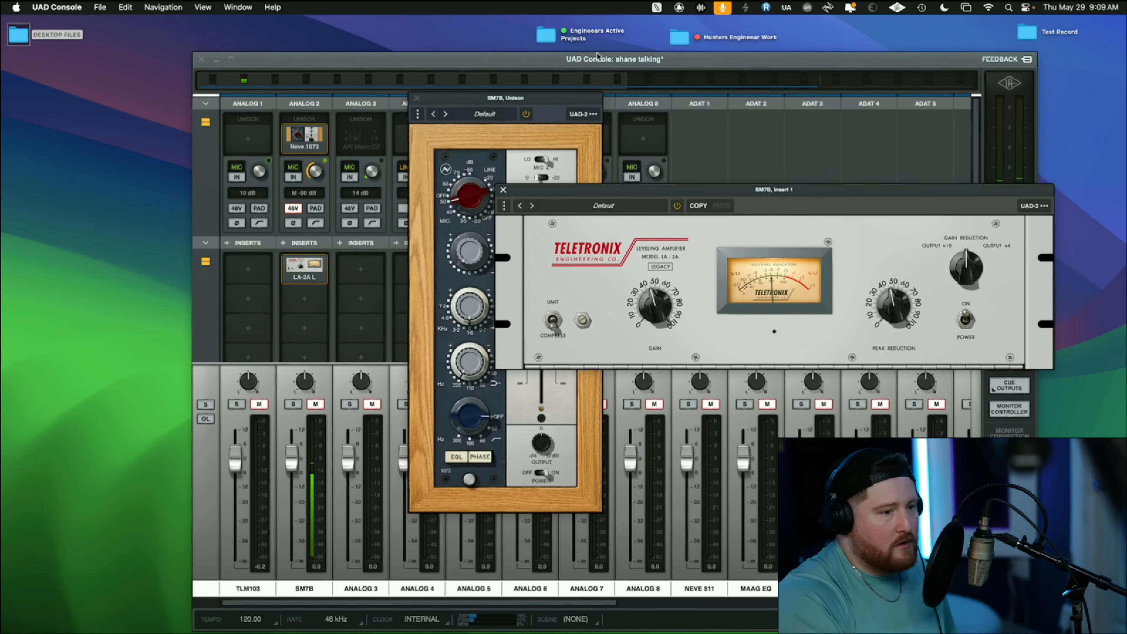
- Switch from UAD Console back to the Pro Tools session and review all three clips on Audio 1 and Audio 2 from bar 1
key("ctrl+Right")
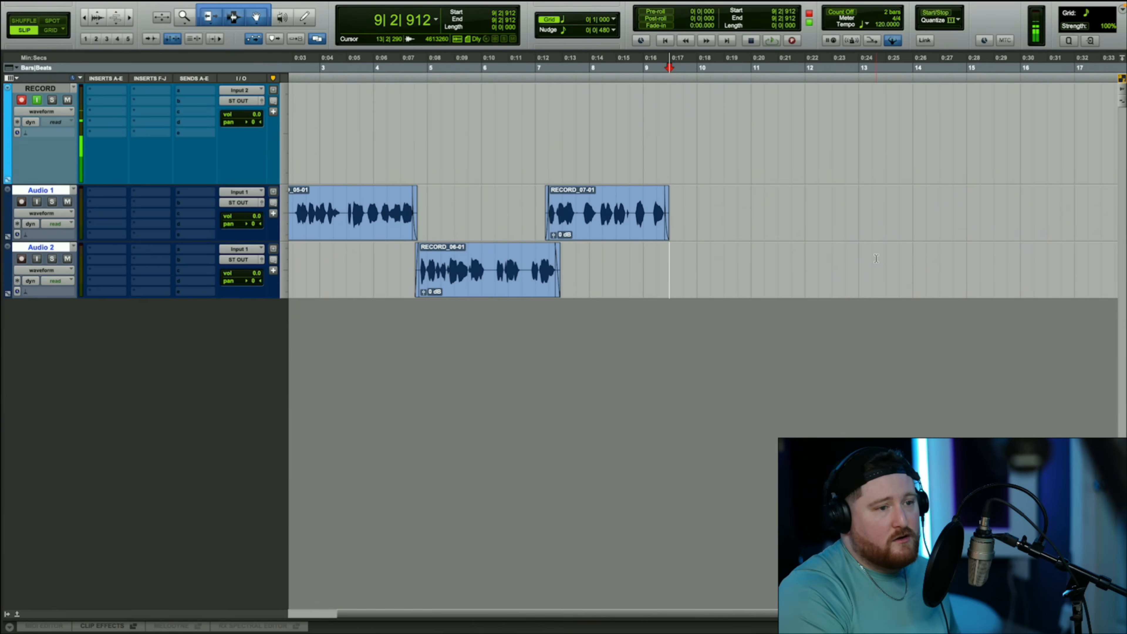
key("r")
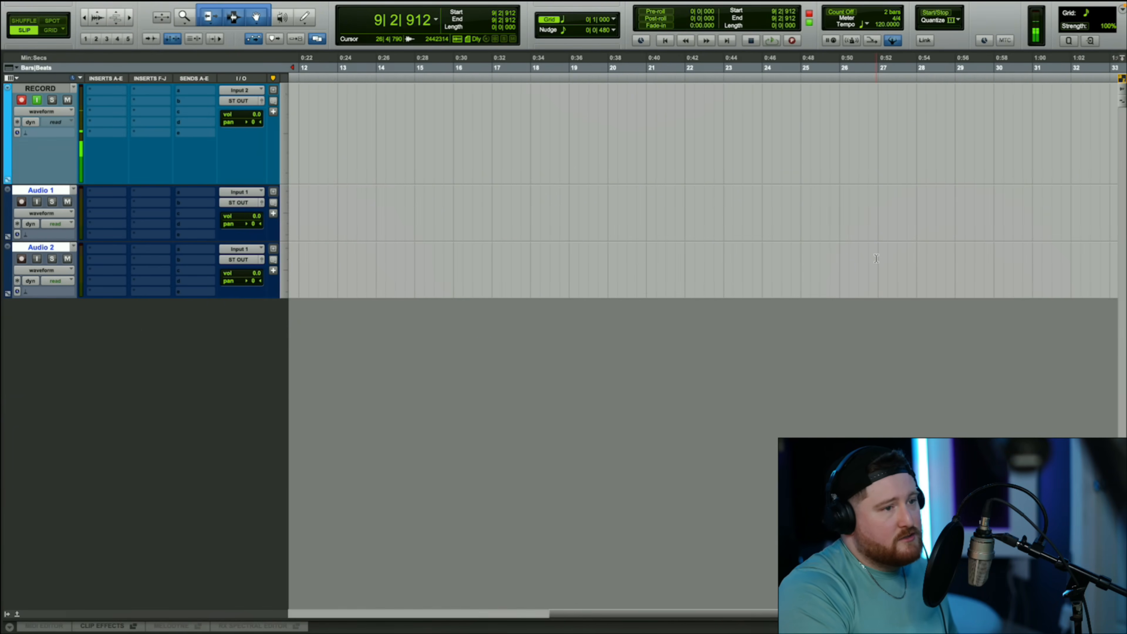
scroll(877, 258, "up", 2)
scroll(877, 258, "left", 3)
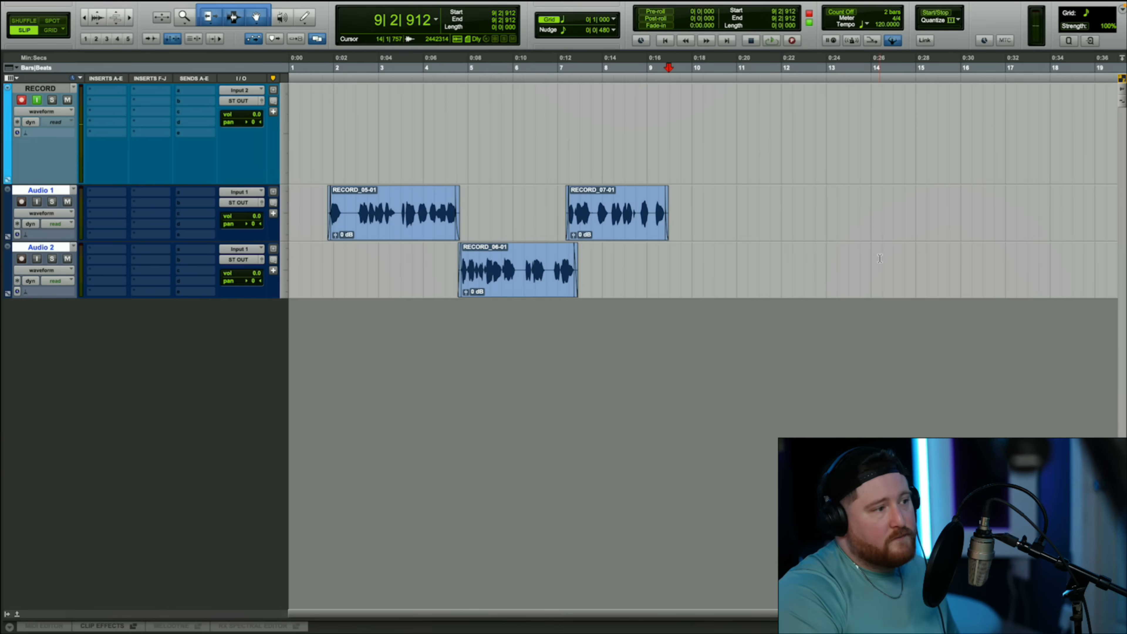